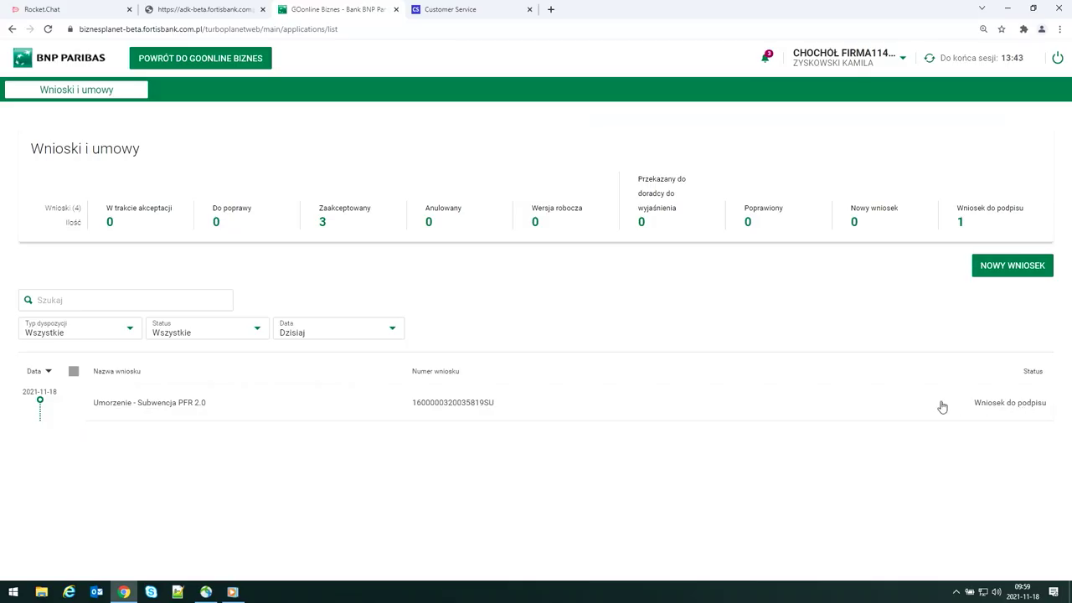
Step: Open the Umorzenie - Subwencja PFR 2.0 application awaiting signature and choose spółka akcyjna as the company's legal form
left_click(942, 405)
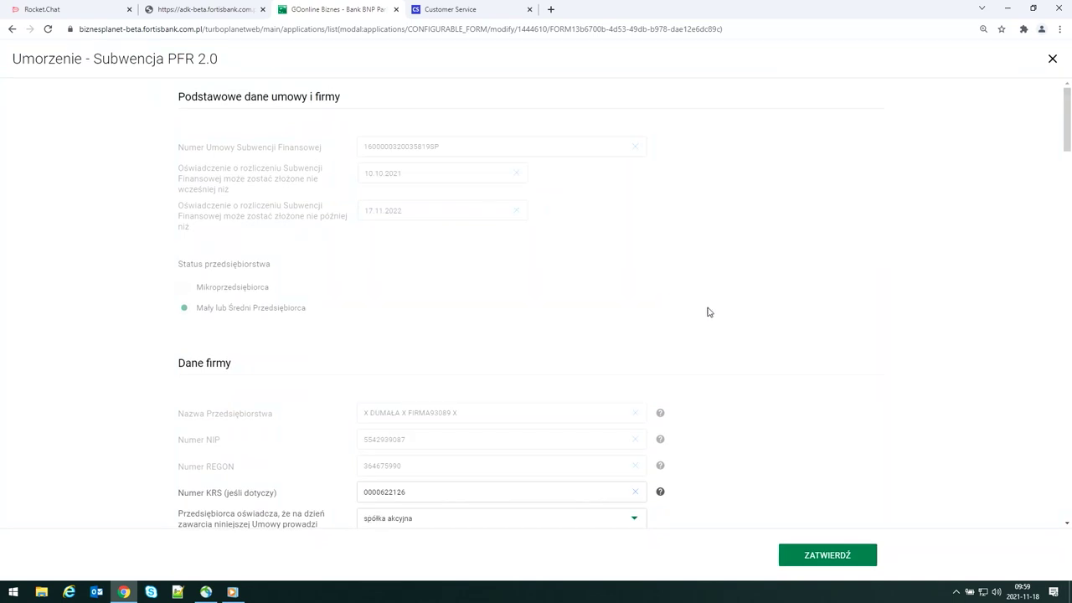
left_click_drag(1065, 102, 1067, 112)
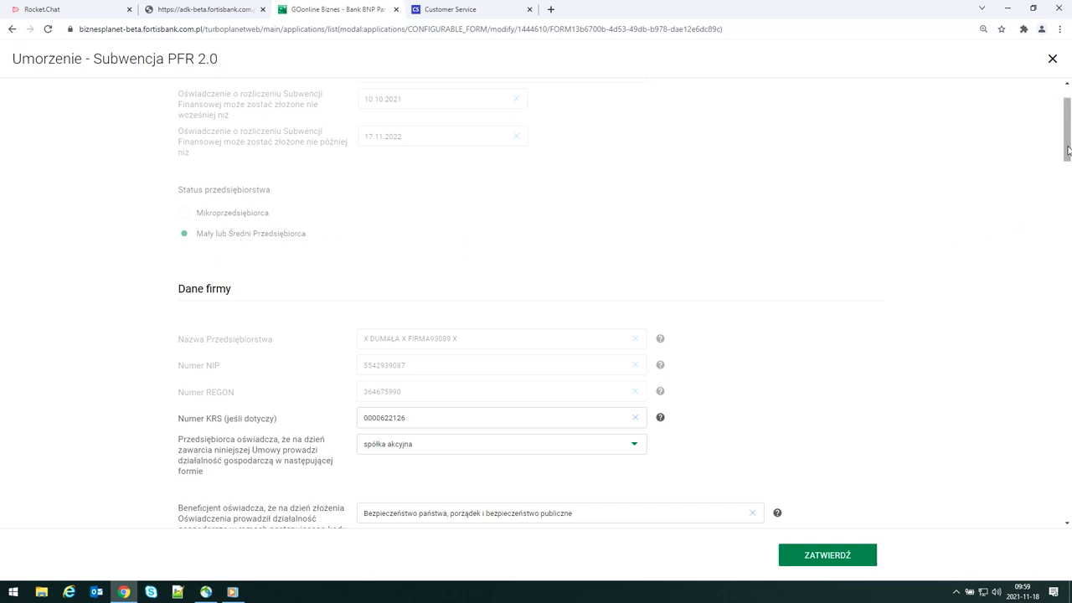
left_click_drag(1067, 149, 1067, 154)
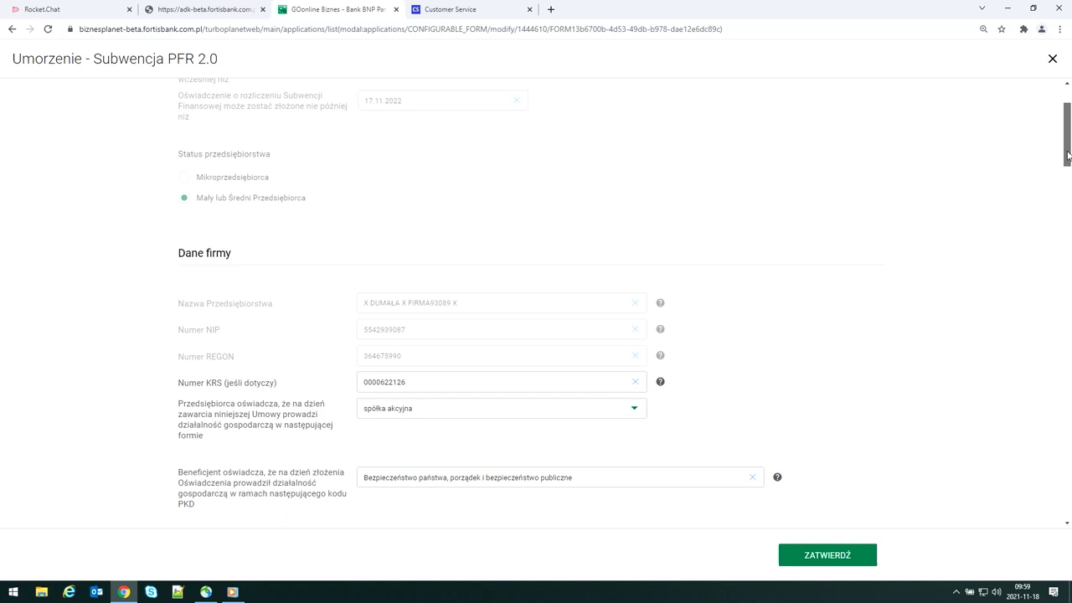
left_click_drag(1067, 155, 1061, 174)
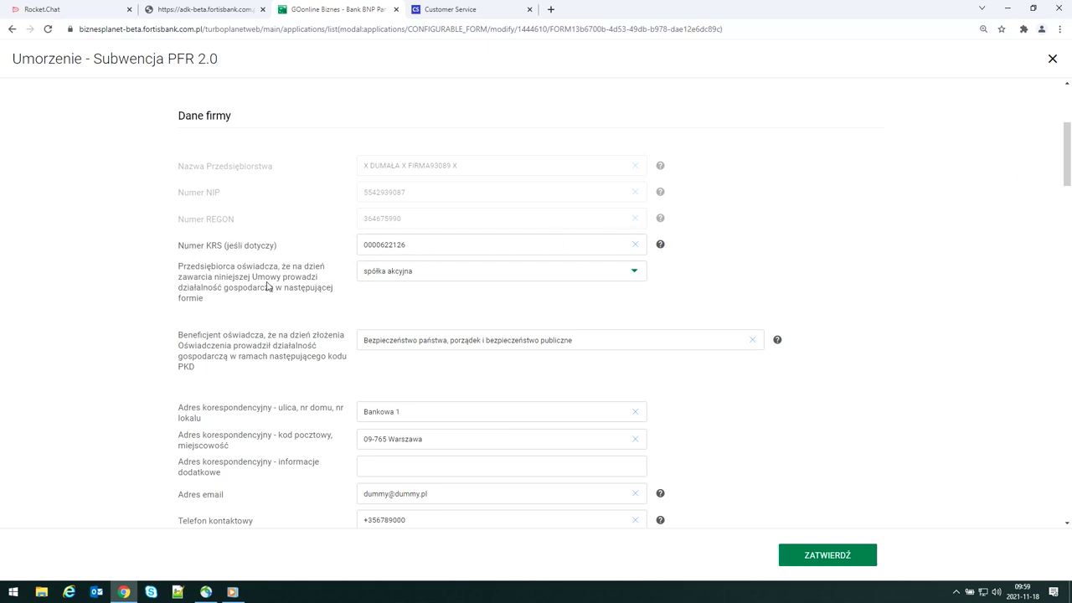
left_click(426, 277)
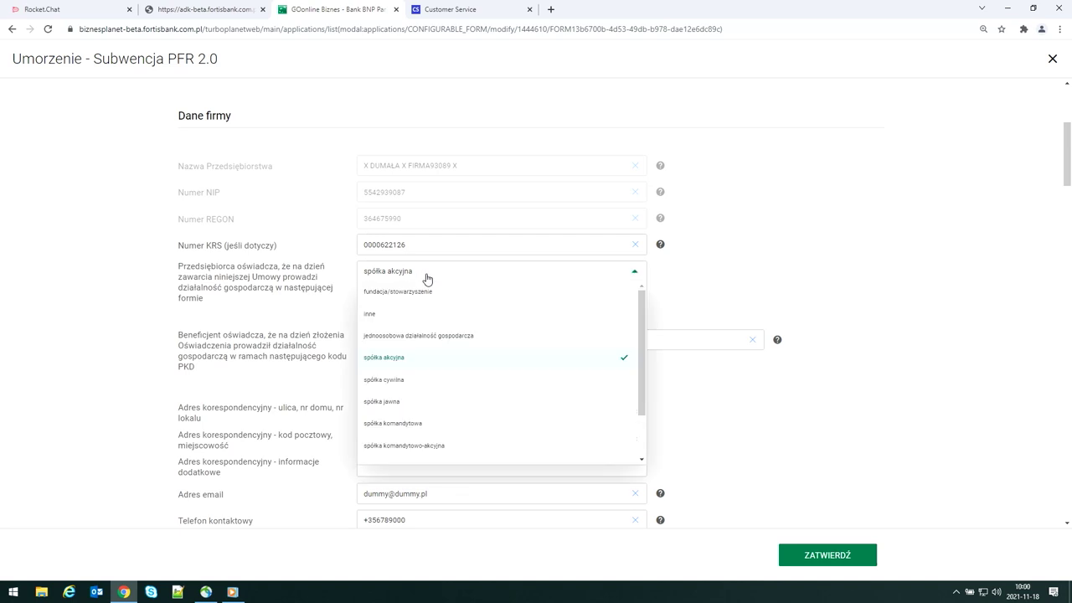
left_click(421, 357)
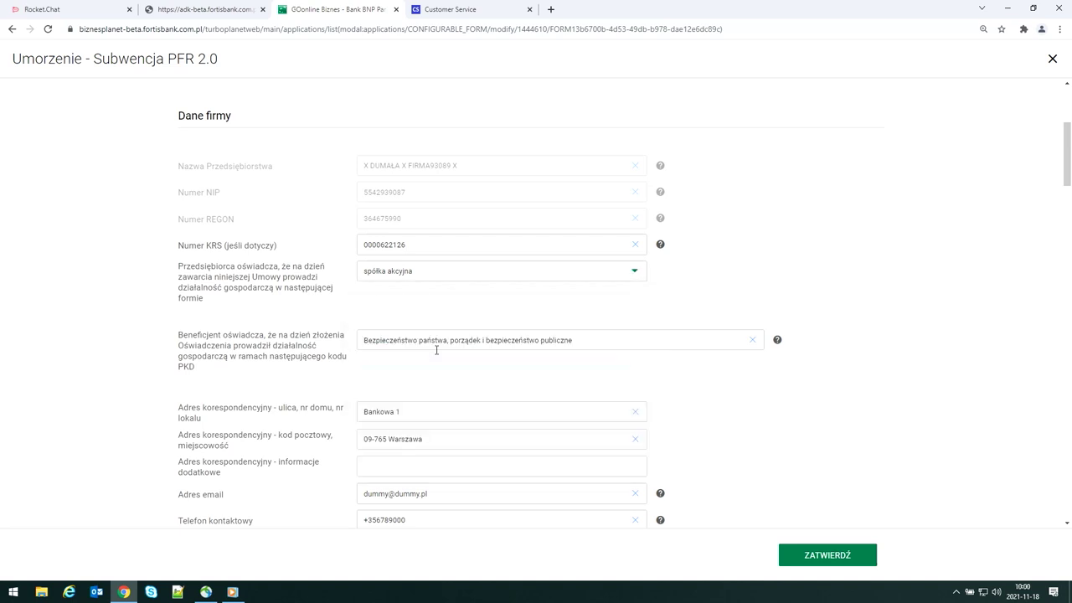
Step: Check the available suggestions for the beneficiary's PKD activity code without changing the selection
left_click_drag(1068, 157, 1067, 175)
left_click(604, 218)
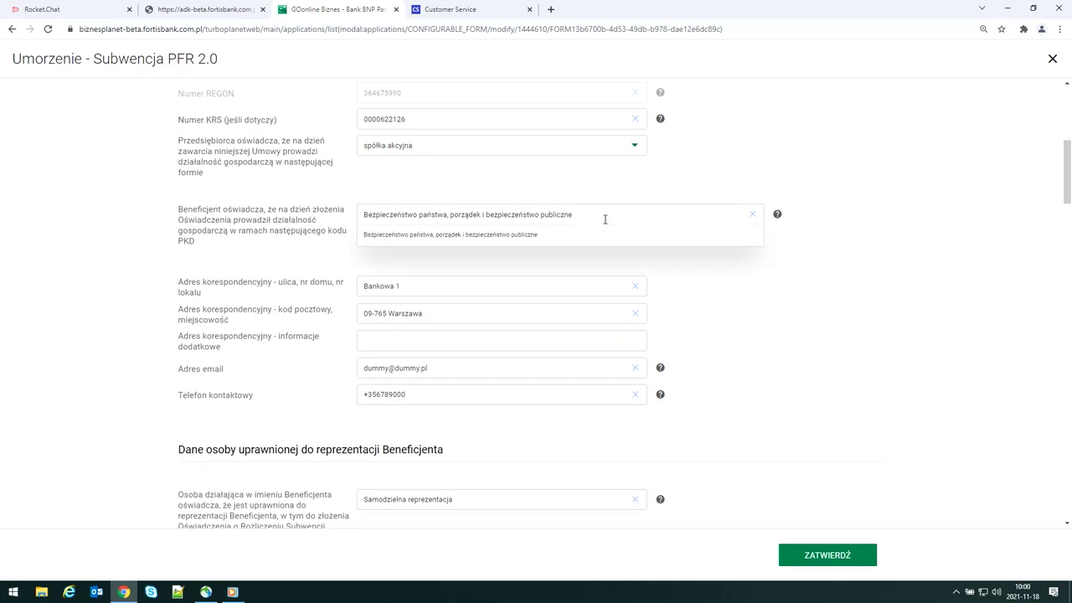
left_click(822, 220)
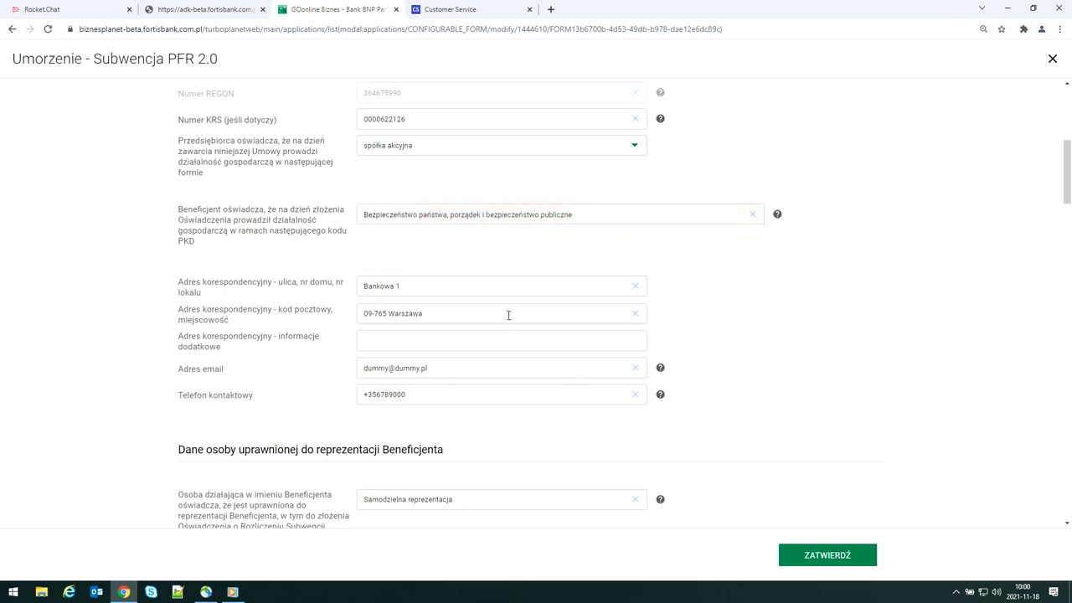
Step: Clear the beneficiary's type of representation and reselect Samodzielna reprezentacja
left_click_drag(1067, 171, 1047, 222)
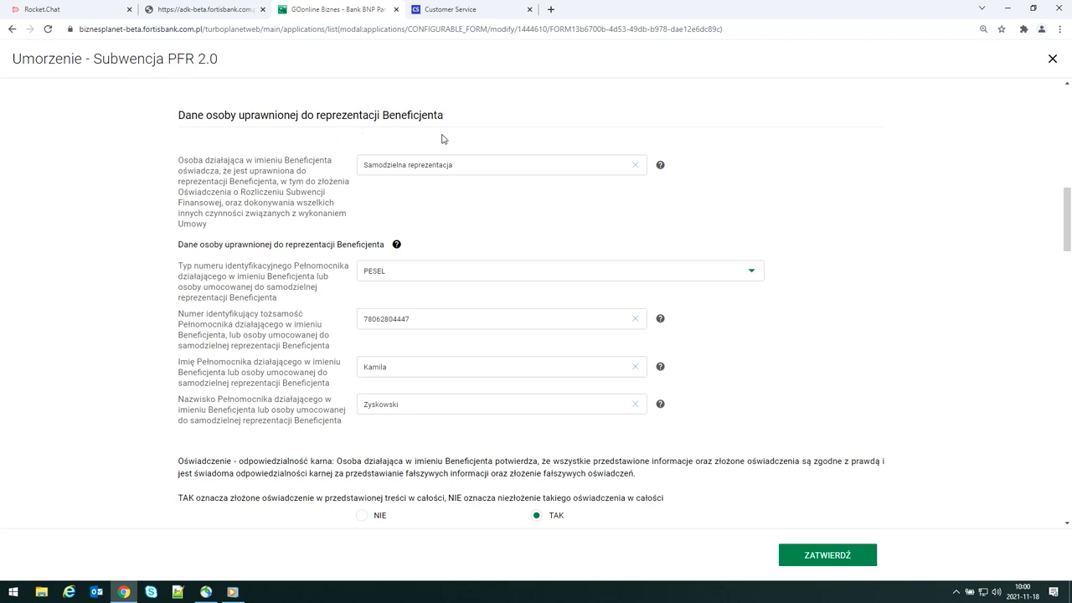
left_click(634, 165)
left_click(555, 168)
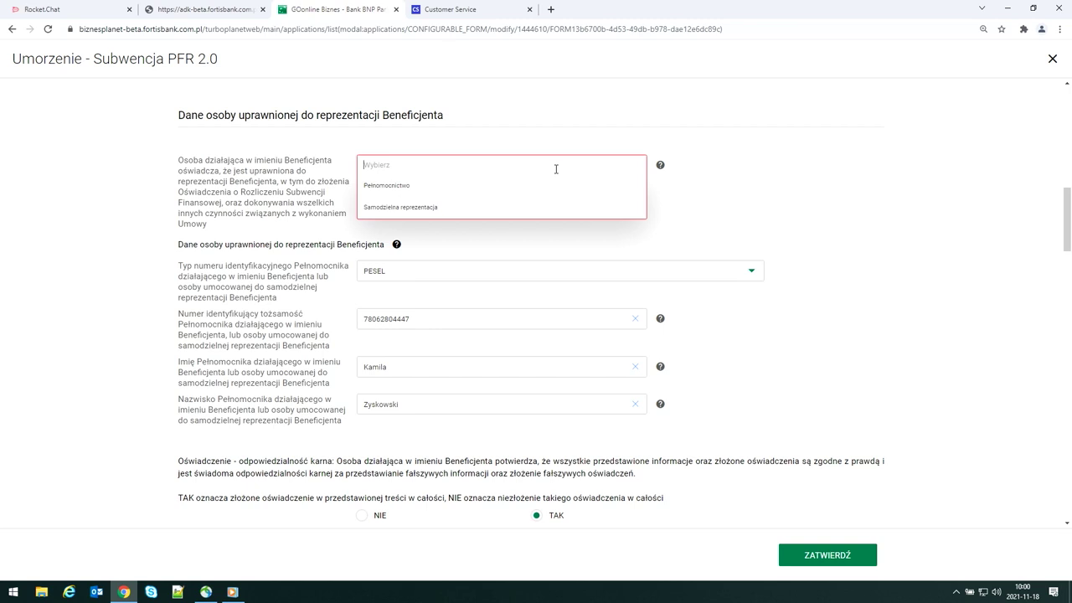
left_click(517, 210)
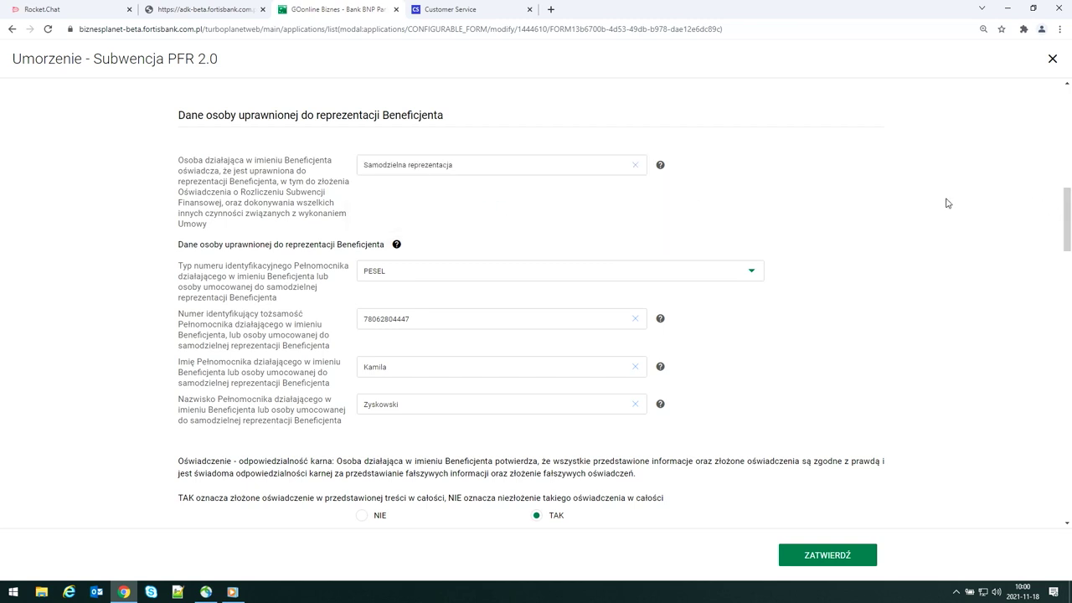
Step: Switch the criminal liability declaration (odpowiedzialność karna) to NIE and return it to TAK
mouse_move(1066, 198)
left_mouse_down()
mouse_move(1061, 85)
mouse_move(1046, 201)
left_mouse_up()
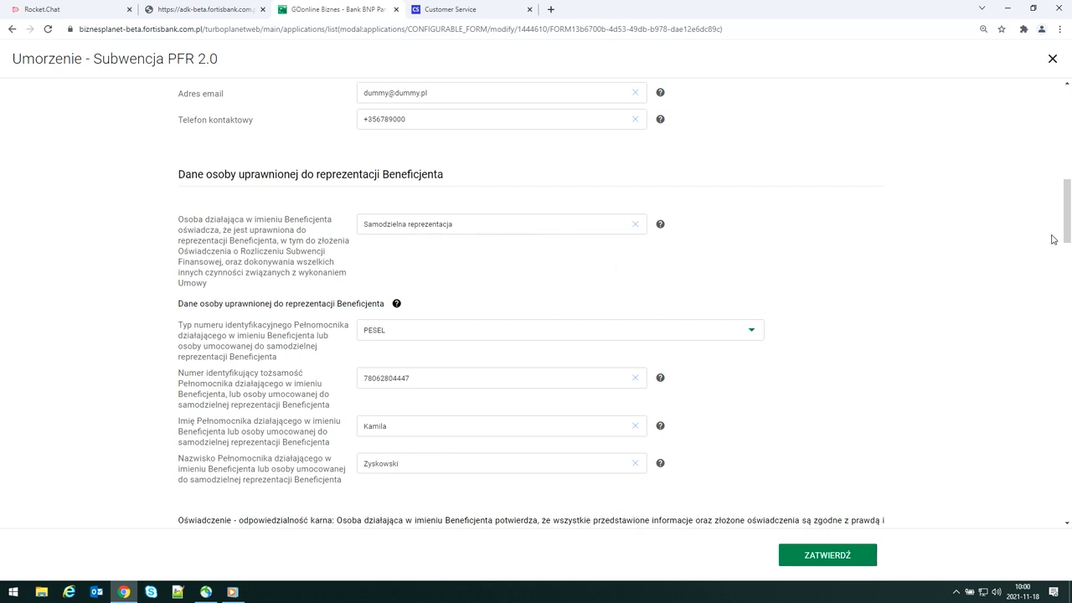
left_click_drag(1066, 214, 1065, 236)
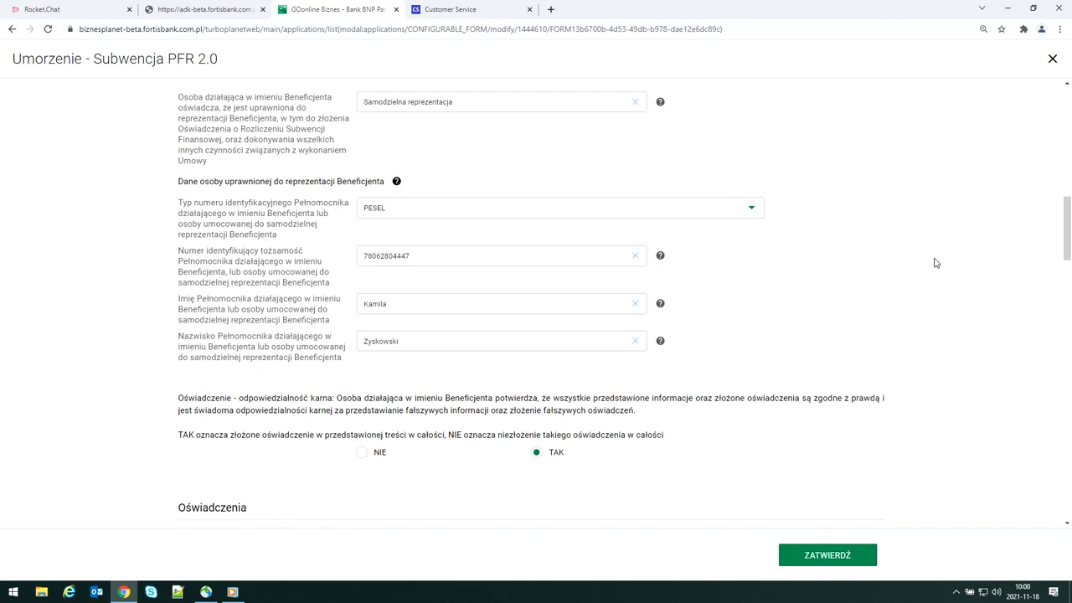
left_click_drag(1066, 199, 1054, 247)
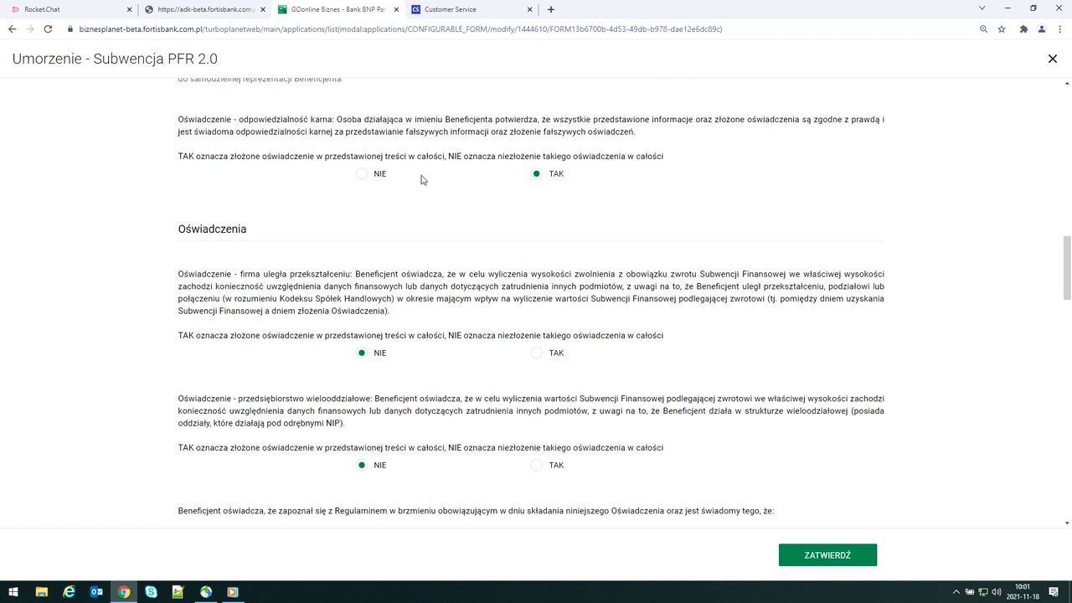
left_click(361, 178)
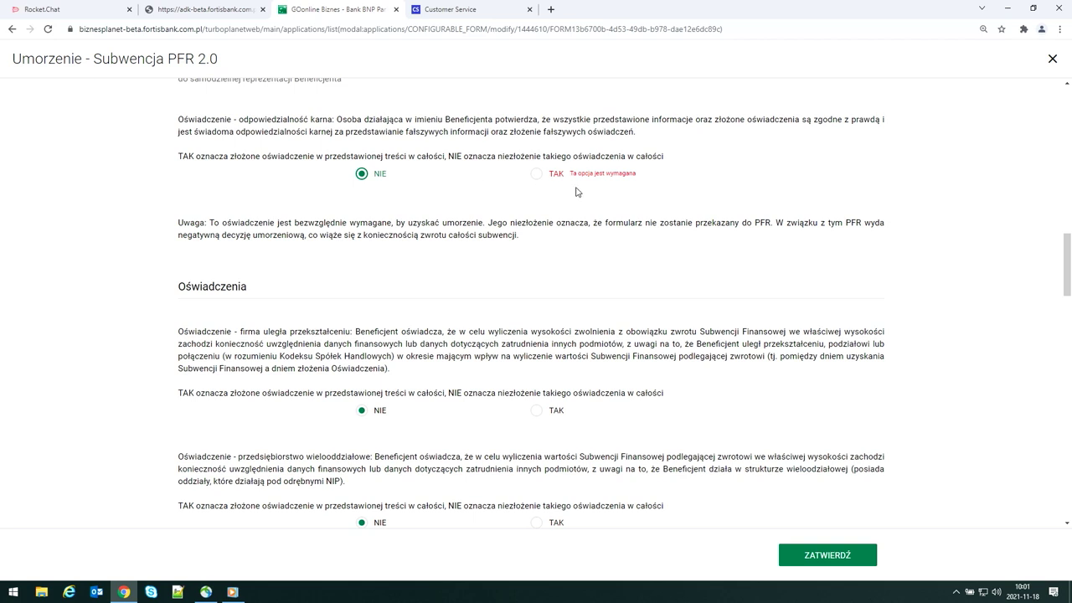
left_click(537, 176)
Step: Switch the company transformation and multi-branch enterprise declarations to TAK one at a time, returning each to NIE
left_click_drag(1068, 243, 1068, 263)
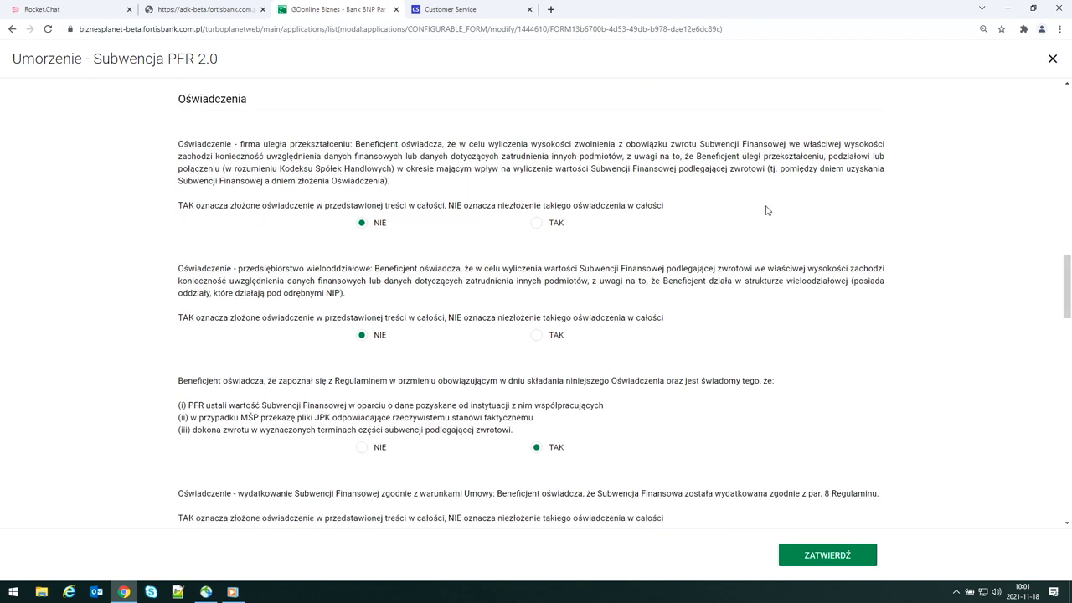
left_click_drag(1068, 272, 1068, 279)
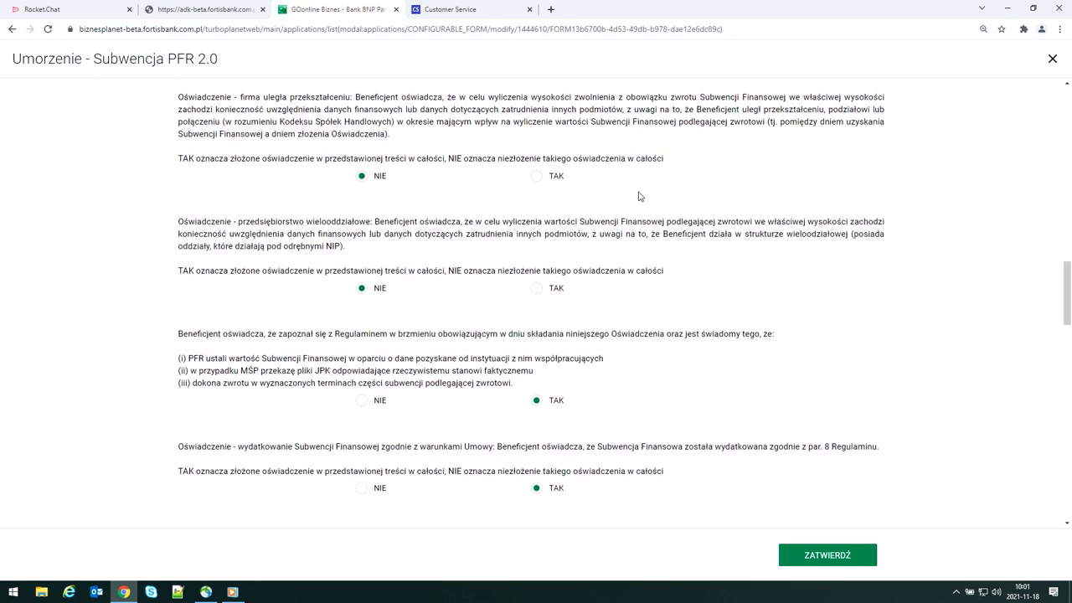
left_click(540, 176)
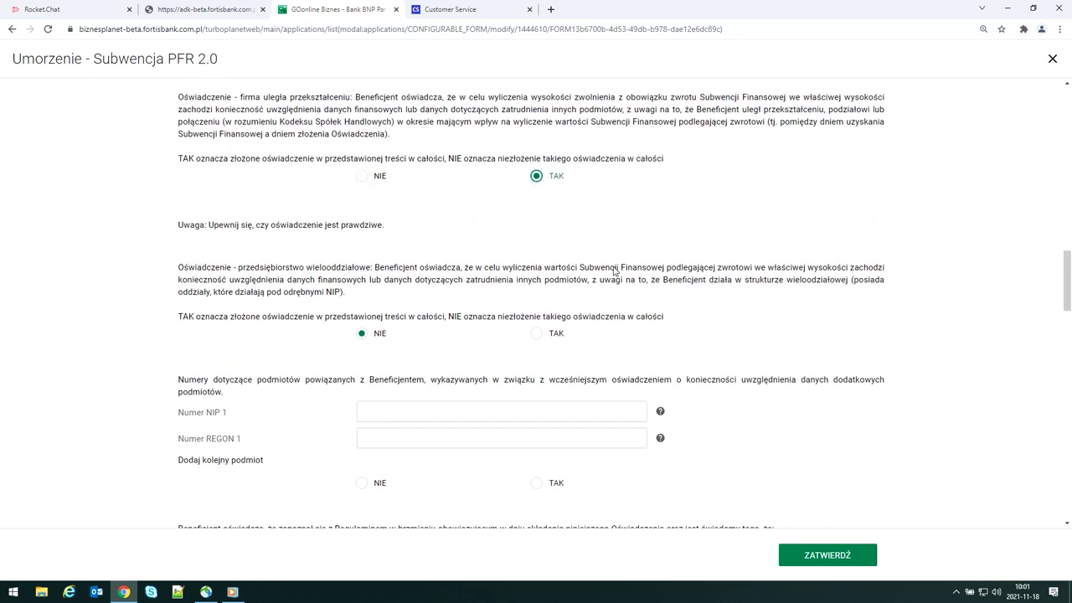
left_click_drag(1068, 285, 1068, 298)
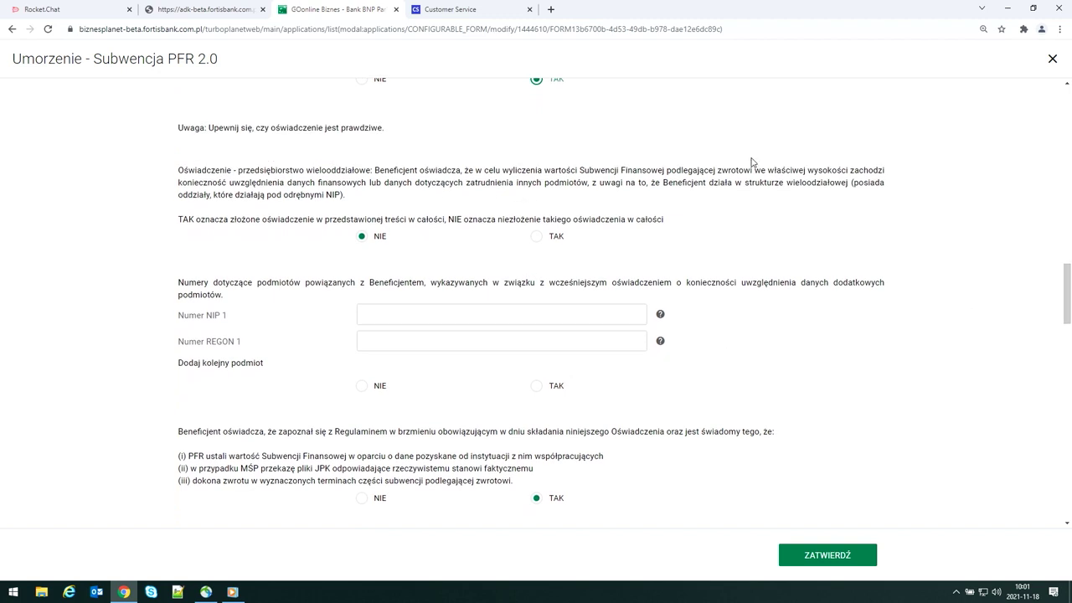
left_click_drag(1065, 291, 1065, 269)
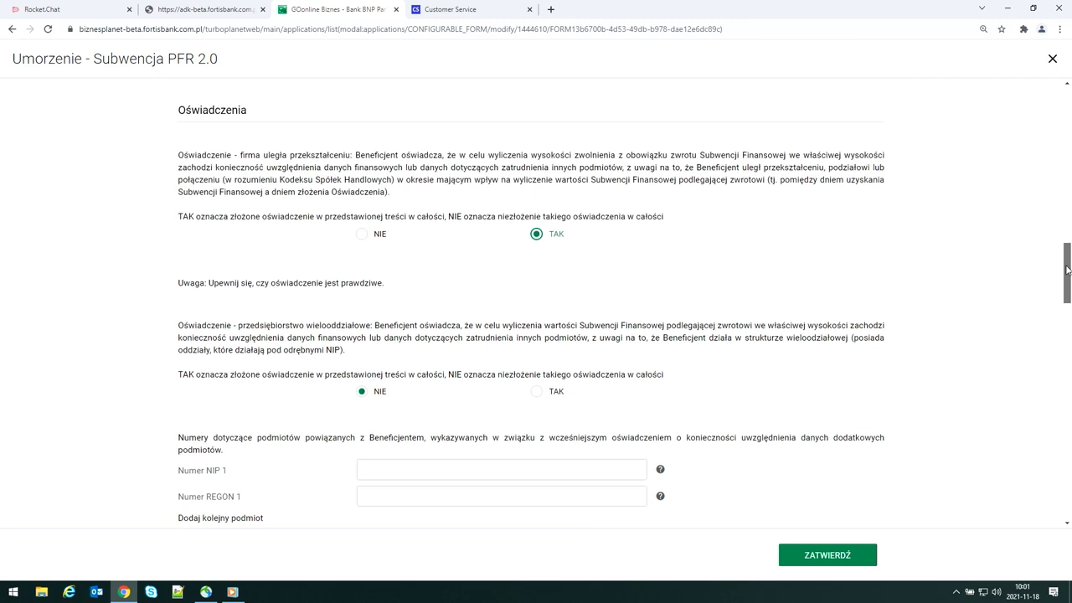
left_click(361, 234)
left_click(536, 346)
left_click(363, 347)
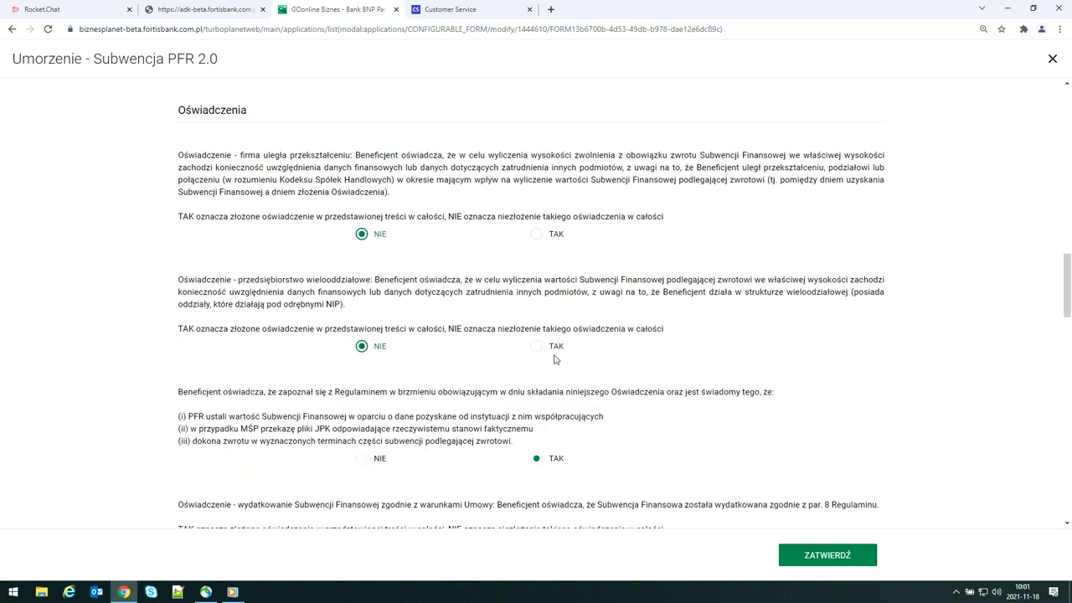
Step: Switch the declaration of familiarity with the Regulamin to NIE and return it to TAK
left_click_drag(1068, 251, 1069, 286)
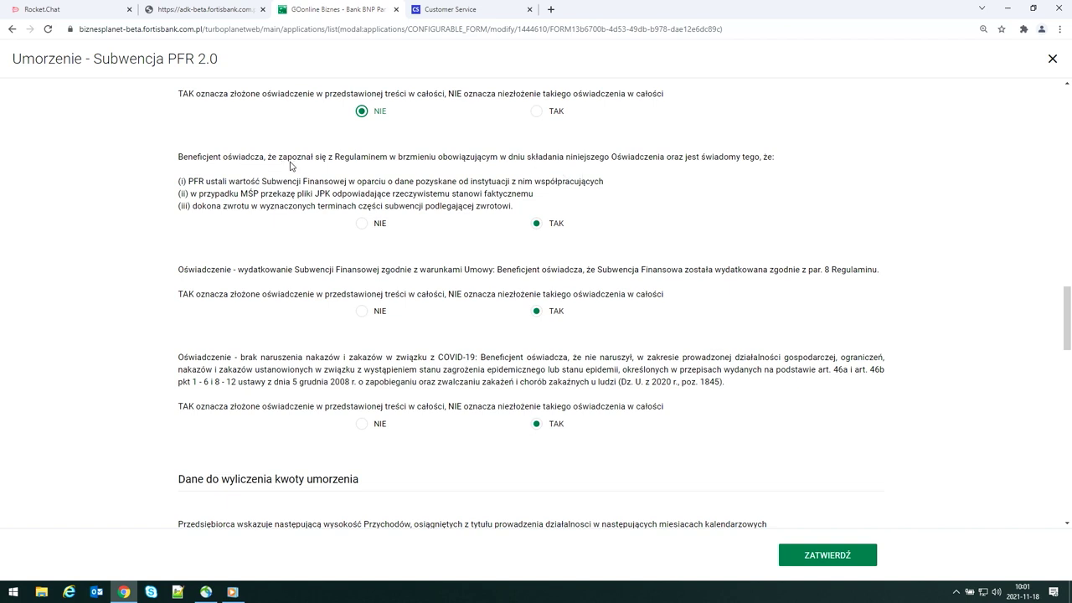
left_click(362, 226)
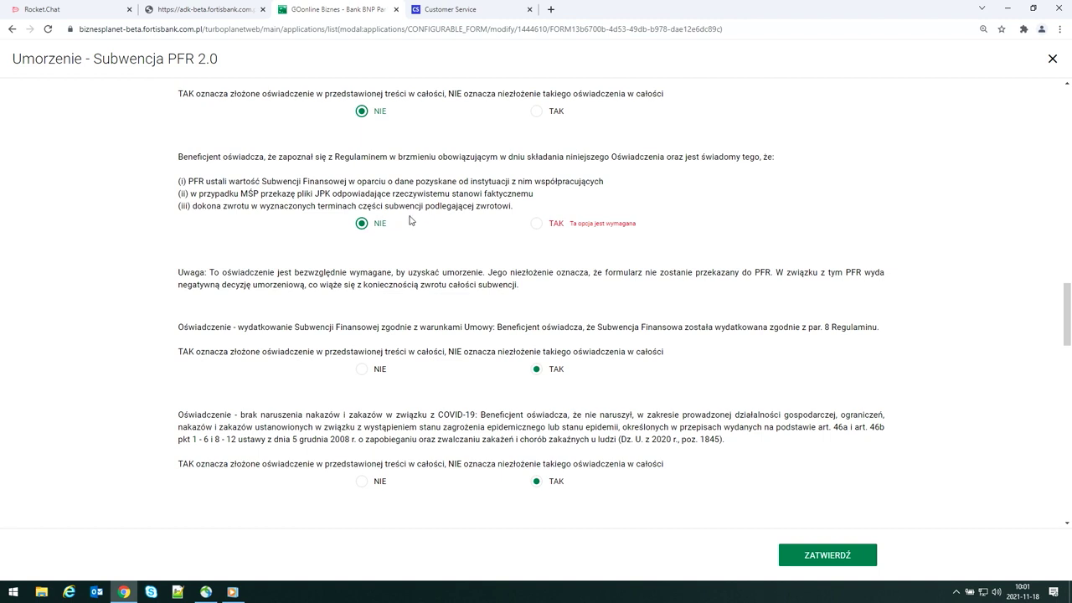
left_click(537, 224)
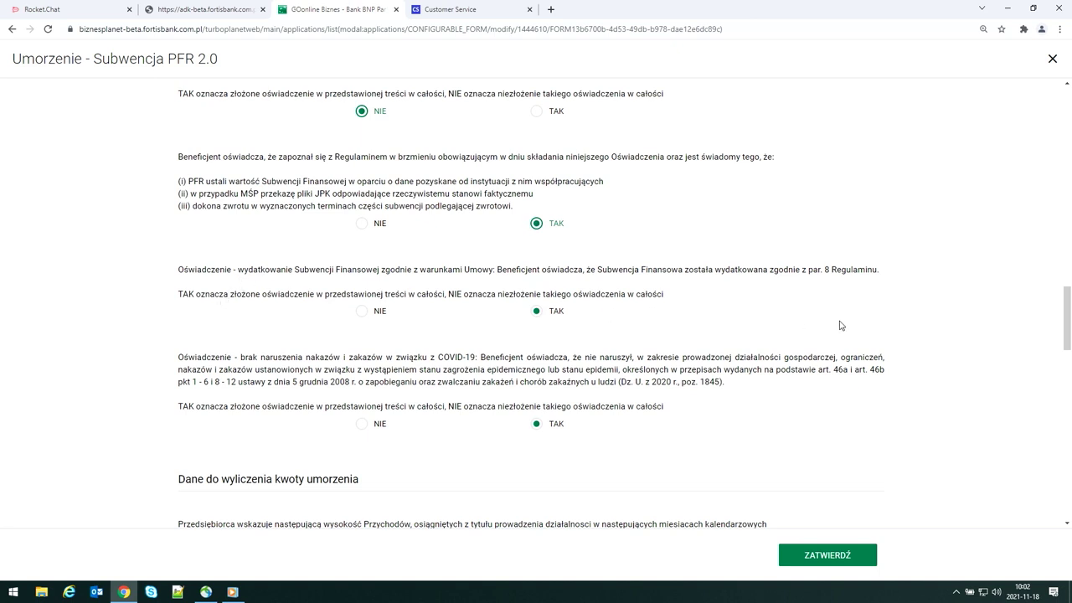
Step: Examine the remaining declarations, monthly net turnover and gross loss amounts, attached accounting documents, and requested remission amount
left_click_drag(1067, 310, 1067, 329)
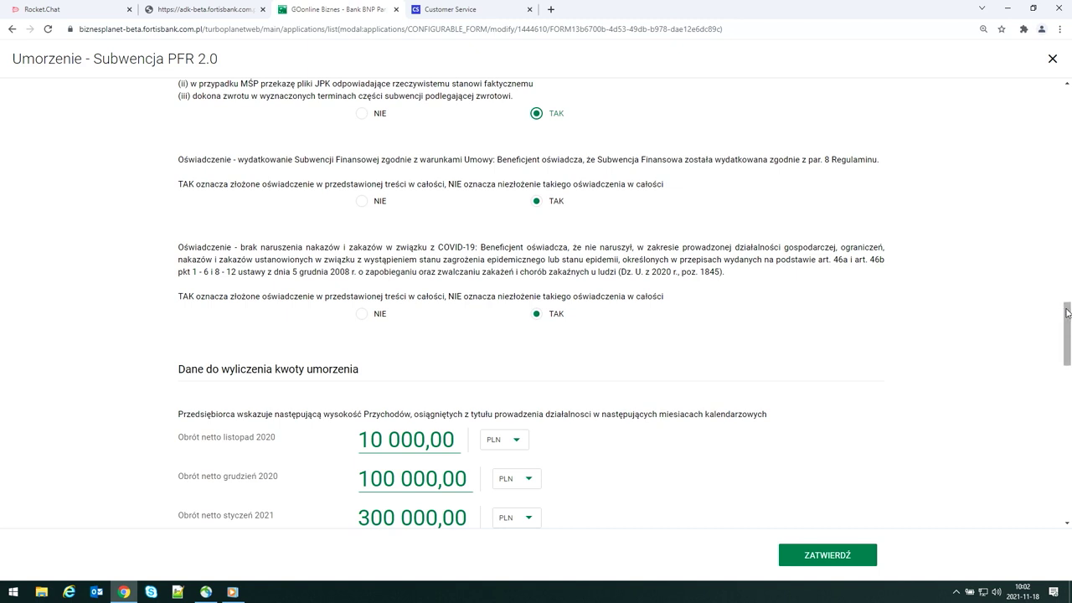
left_click_drag(1066, 313, 1066, 332)
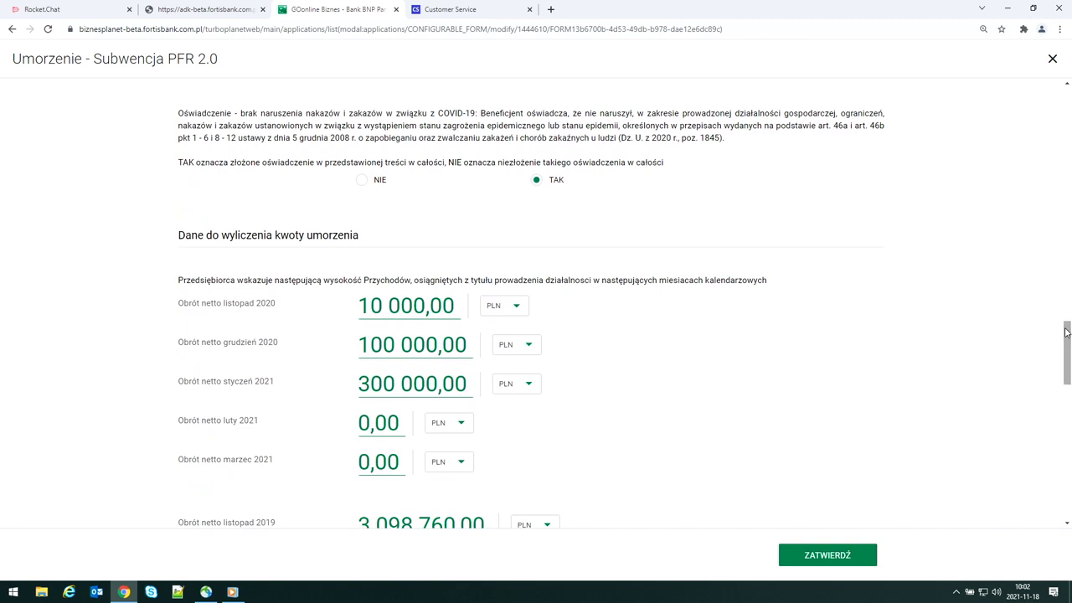
left_click_drag(1067, 332, 1067, 349)
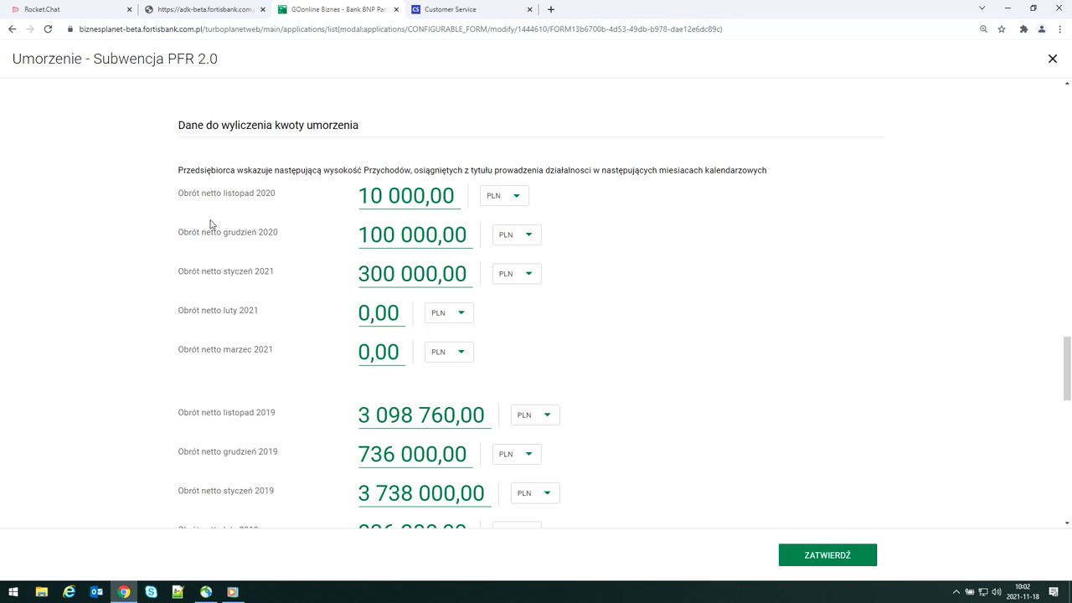
left_click_drag(1070, 377, 1069, 385)
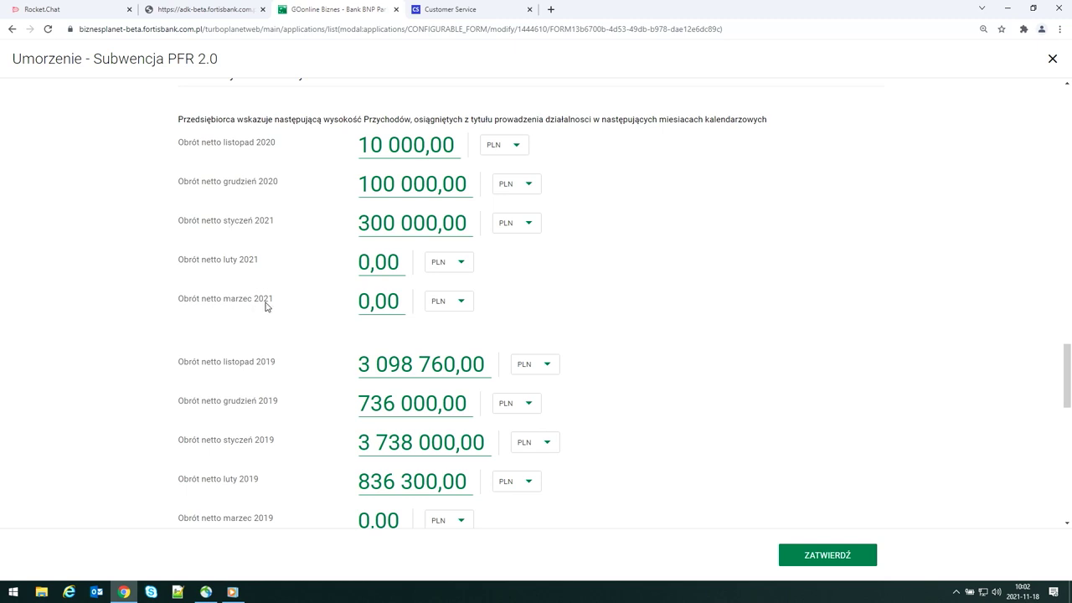
scroll(638, 255, "down", 3)
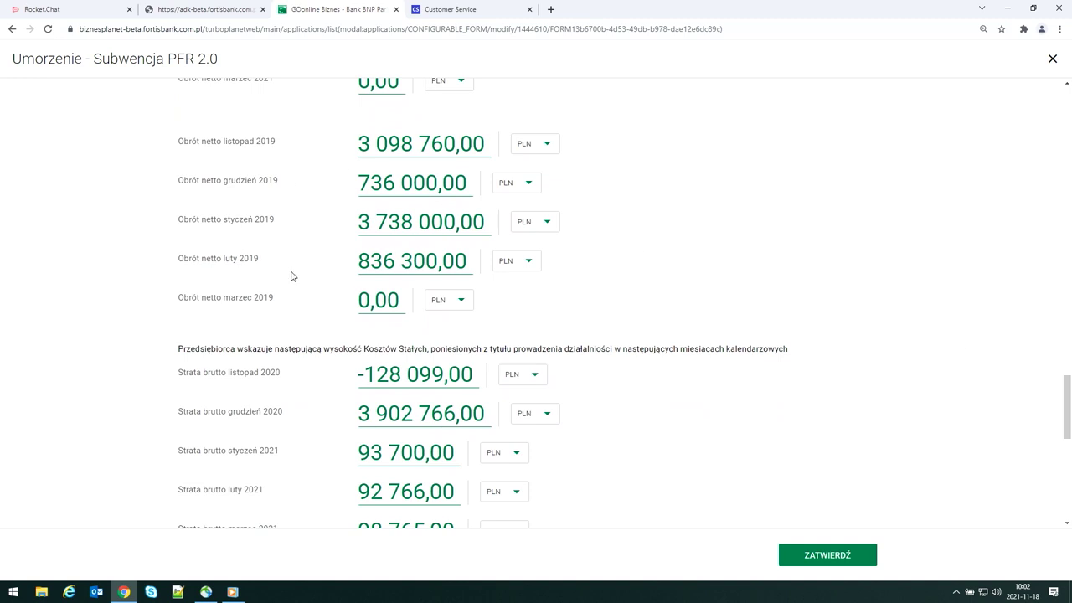
left_click_drag(1066, 381, 1066, 386)
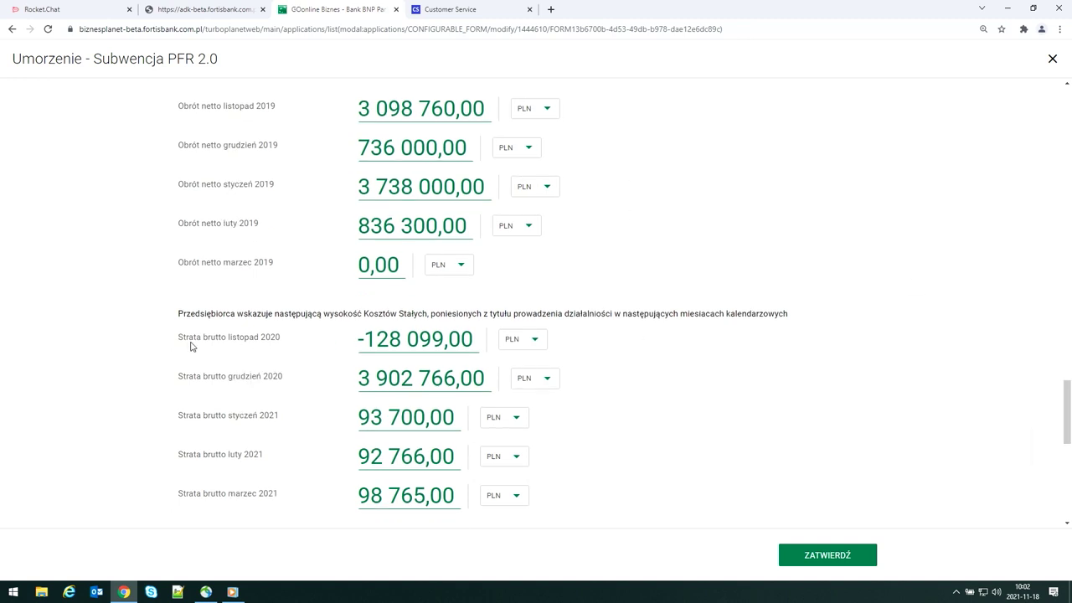
left_click_drag(180, 340, 274, 350)
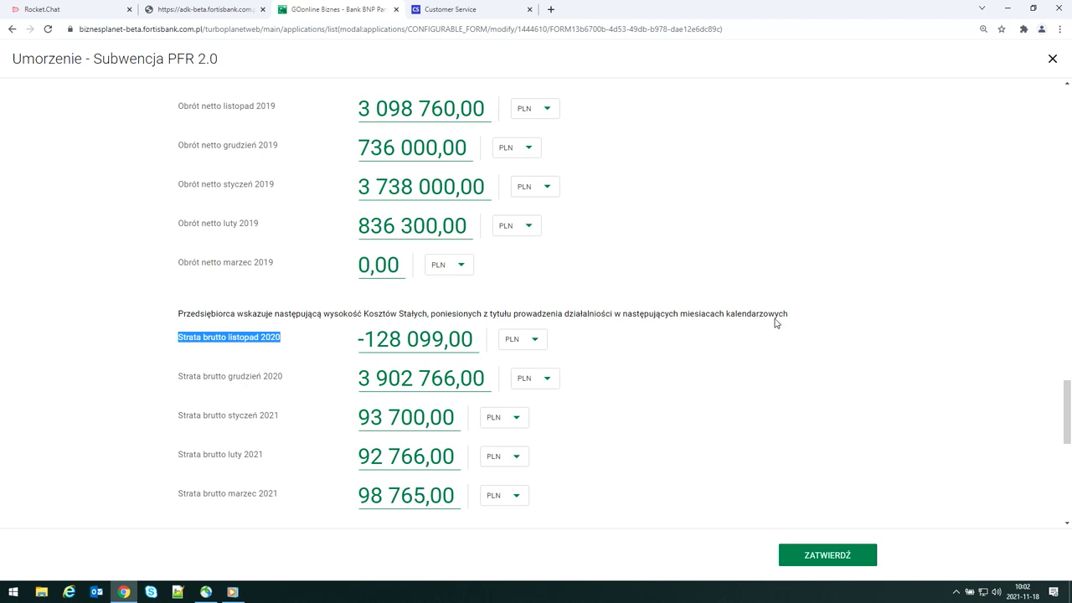
left_click_drag(1067, 395, 1068, 410)
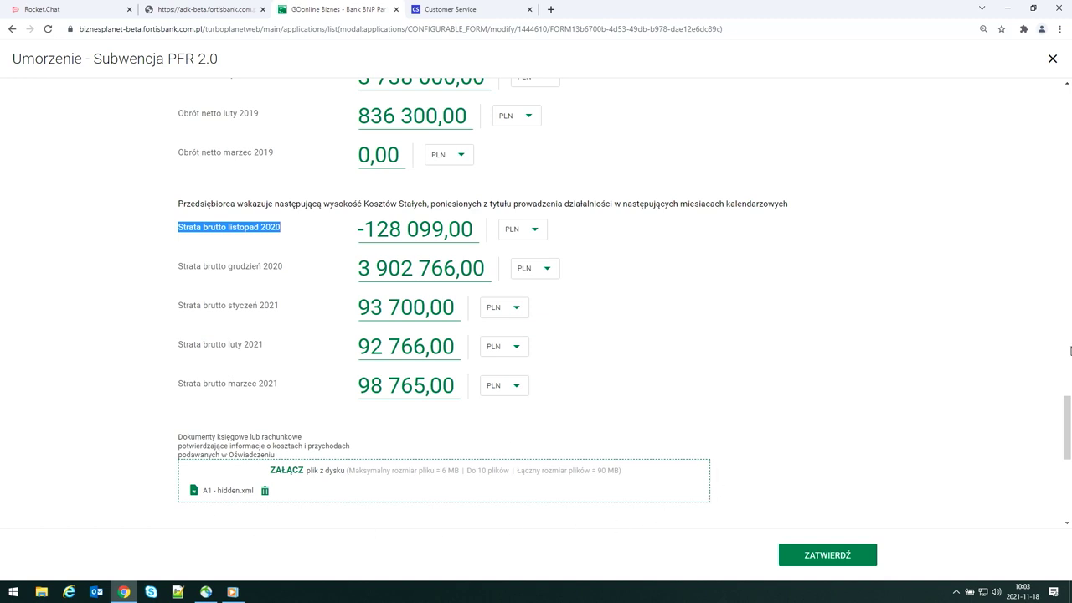
left_click_drag(1067, 418, 1068, 434)
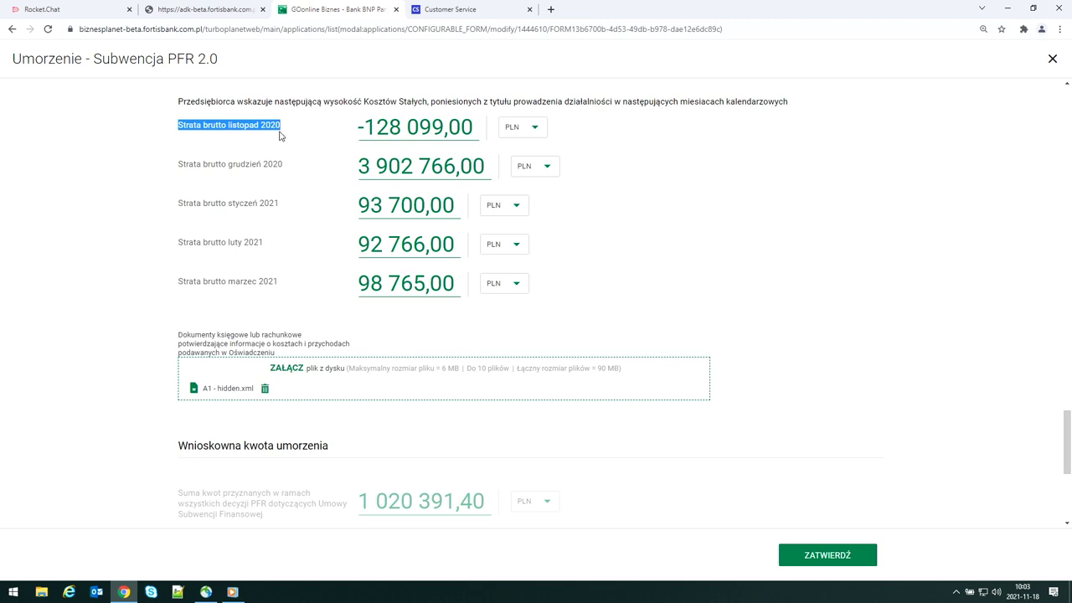
mouse_move(1064, 414)
left_mouse_down()
mouse_move(1061, 373)
mouse_move(1061, 419)
left_mouse_up()
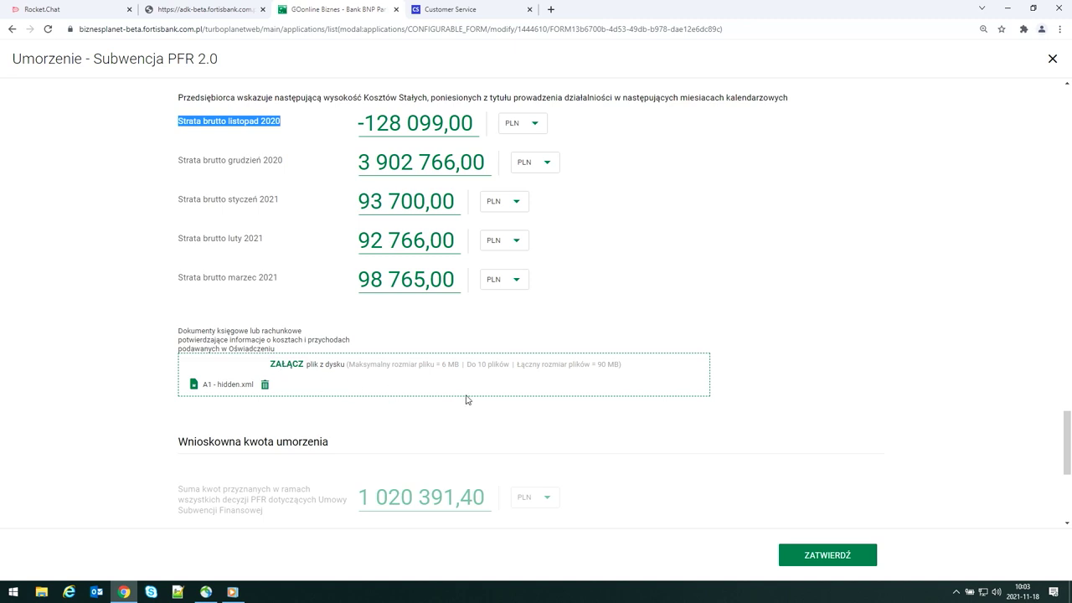
left_click_drag(1068, 436, 1068, 483)
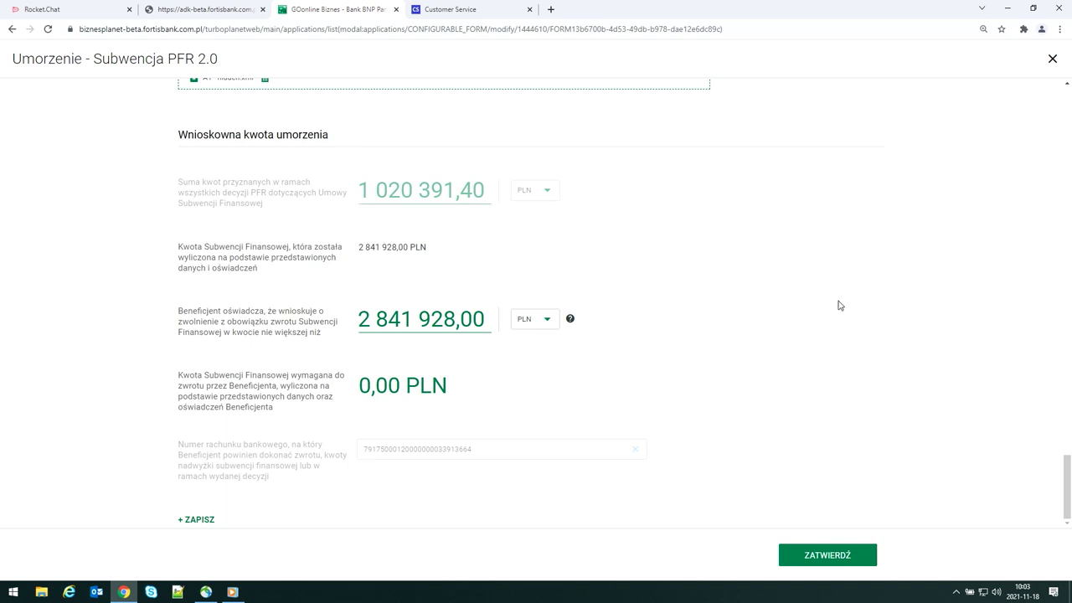
Step: Approve the completed PFR 2.0 subsidy remission application
left_click_drag(1064, 477, 1059, 500)
mouse_move(1067, 491)
left_mouse_down()
mouse_move(1068, 323)
mouse_move(1067, 512)
left_mouse_up()
mouse_move(1066, 473)
left_mouse_down()
mouse_move(1068, 410)
mouse_move(1069, 488)
left_mouse_up()
left_click_drag(1066, 489, 930, 522)
left_click(854, 546)
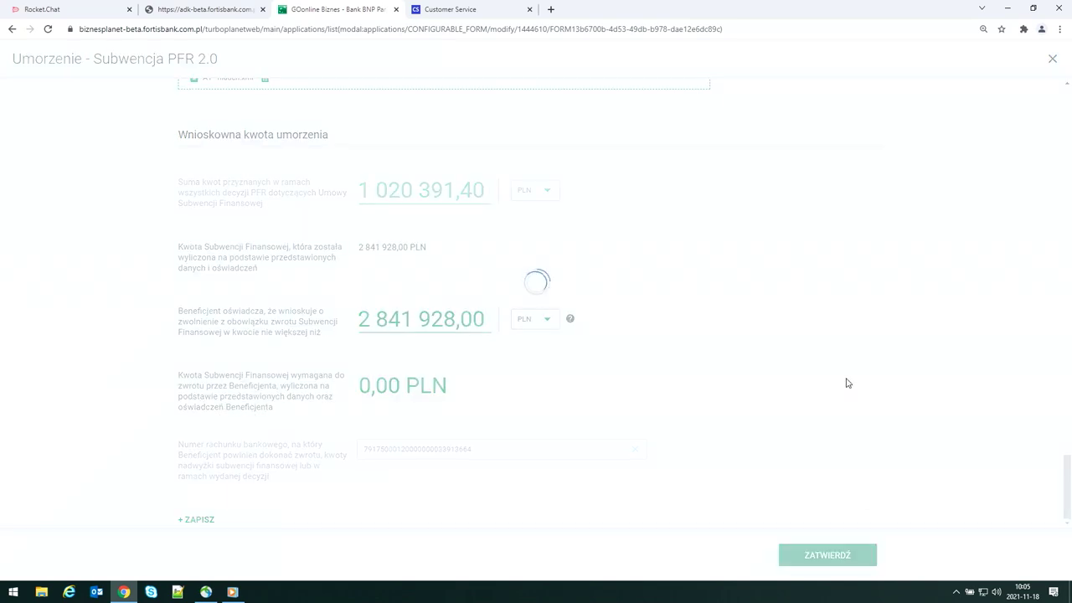
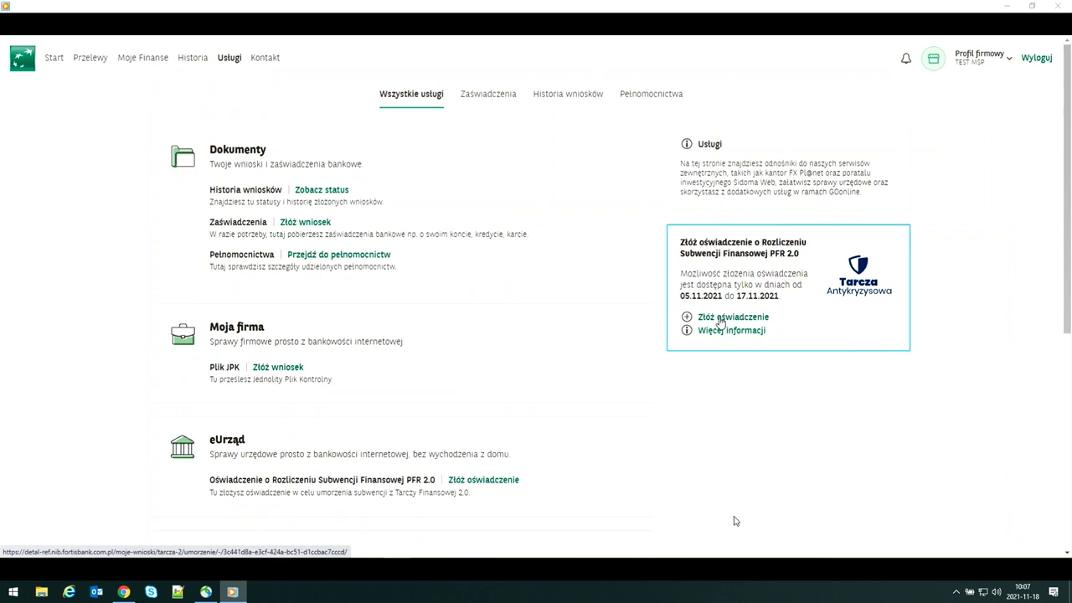
Step: Start the PFR 2.0 subsidy settlement statement from the services page and continue past the submission deadline information to the company data
left_click(719, 321)
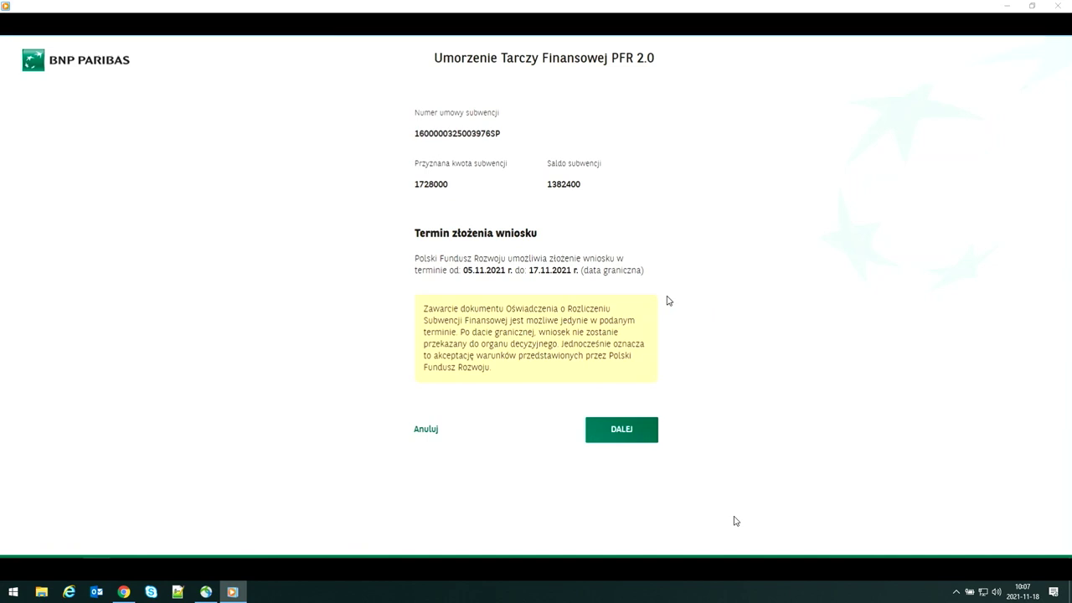
left_click(620, 431)
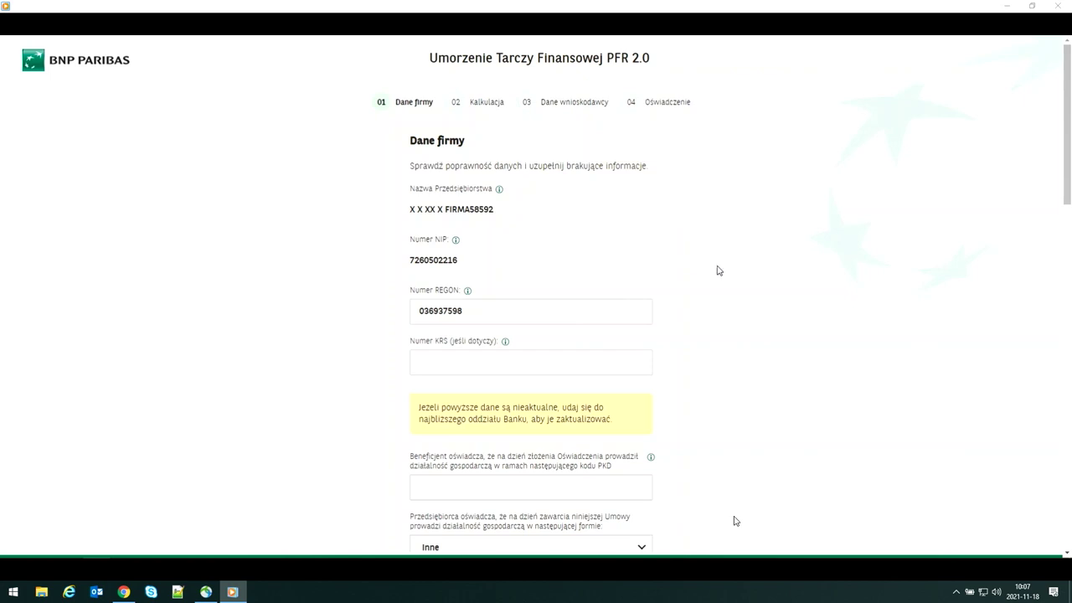
Step: Examine the company data form and read the explanations for the company name and NIP number
left_click_drag(1069, 168, 1068, 194)
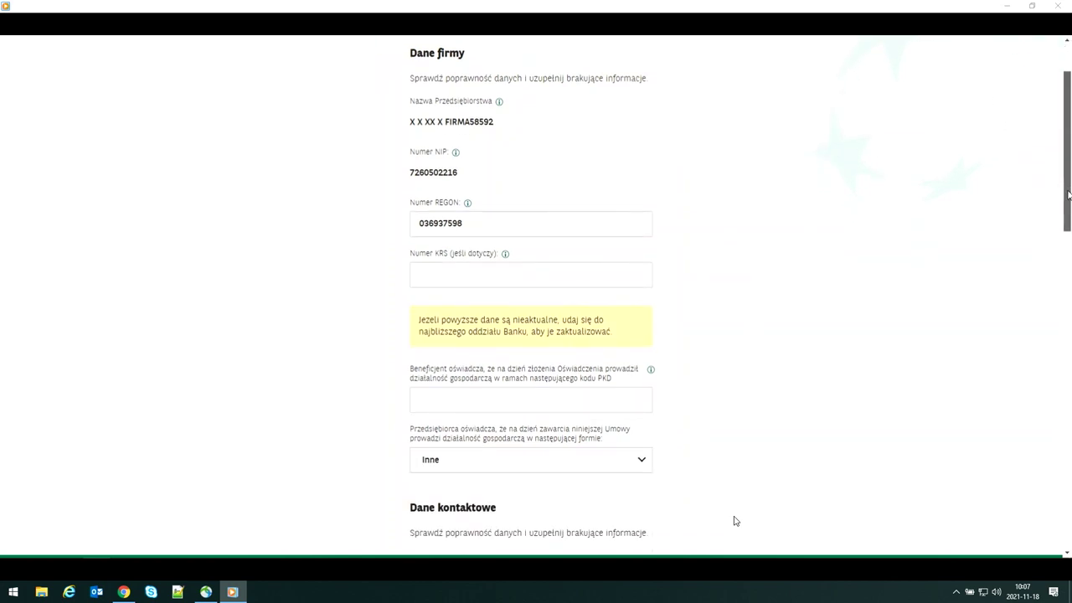
scroll(734, 521, "down", 2)
scroll(733, 521, "up", 3)
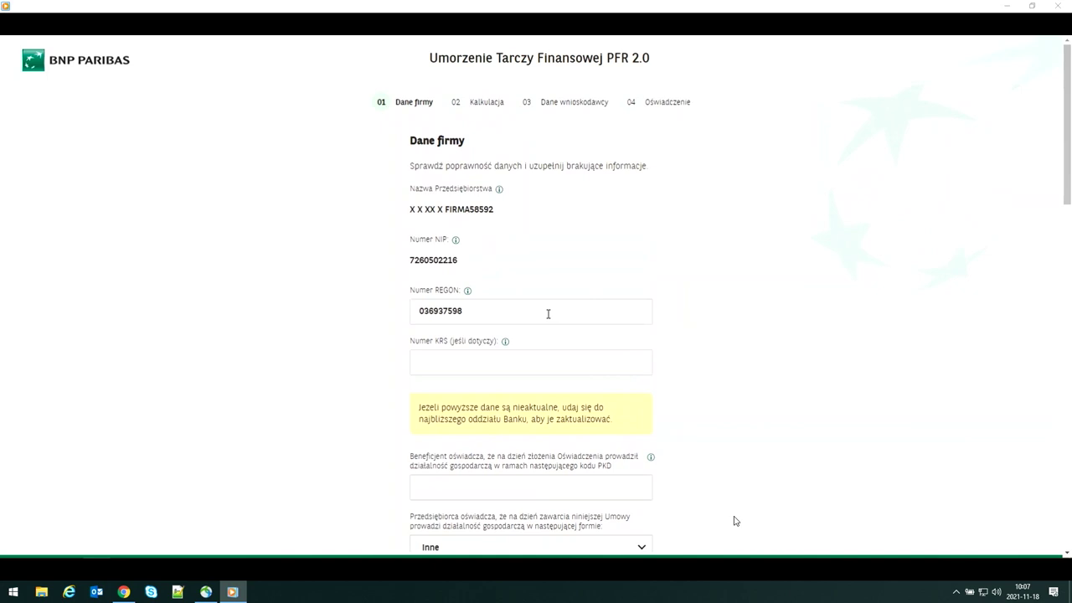
left_click(499, 189)
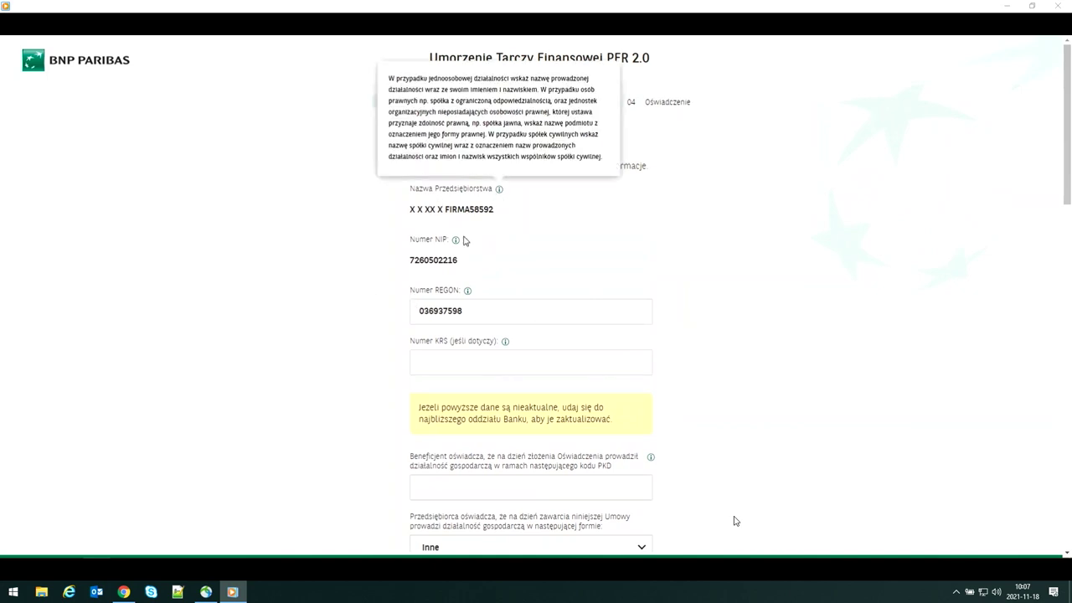
left_click(455, 241)
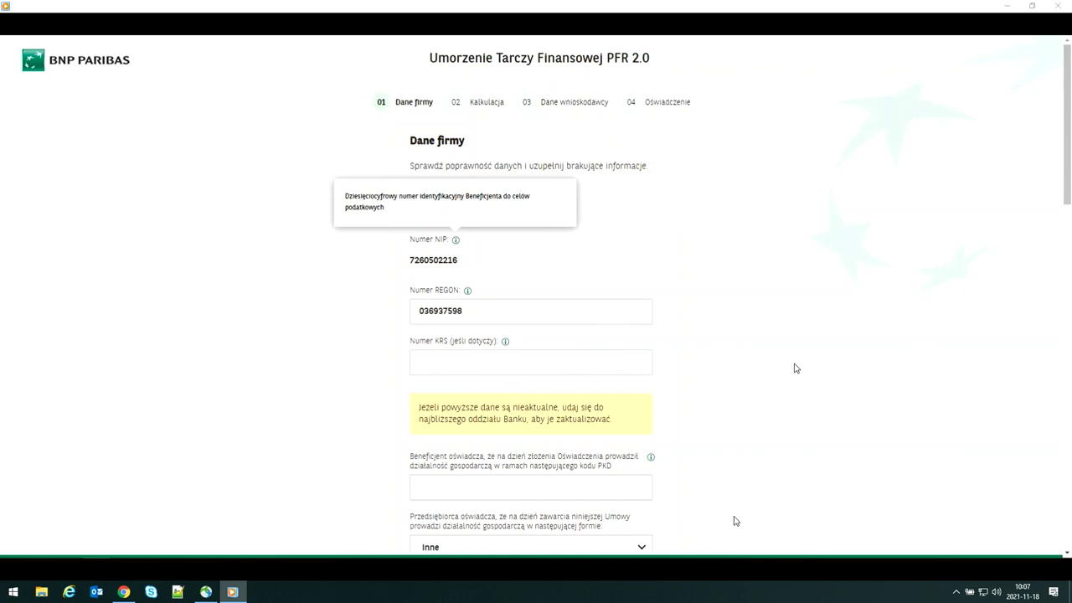
Step: Enter the PKD code 01.11.Z and set the form of business activity to Spółka cywilna
left_click_drag(1061, 124, 1060, 241)
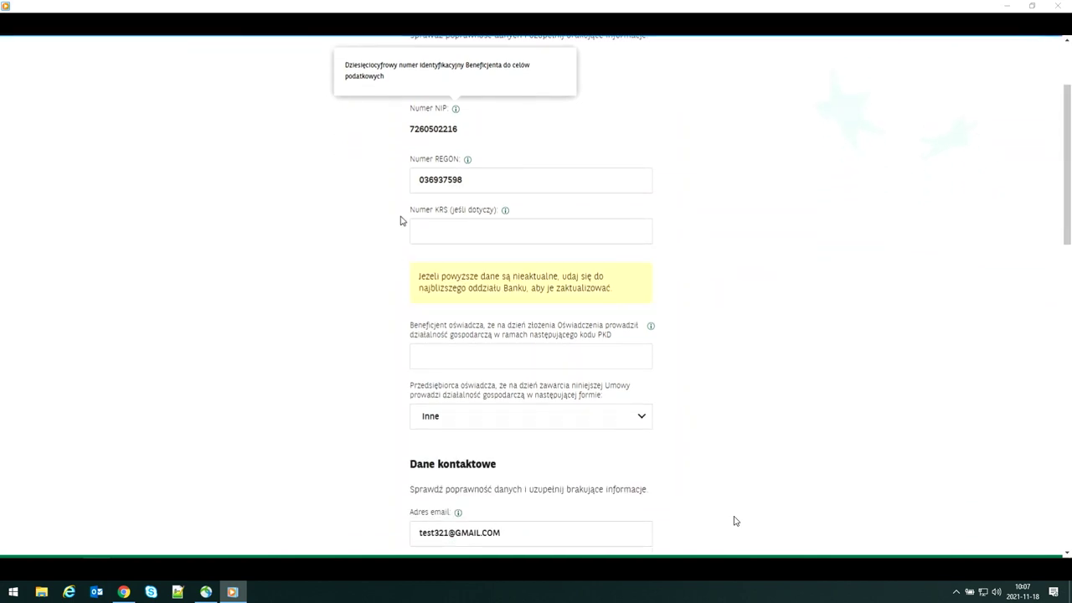
left_click(431, 357)
type("01.11.z")
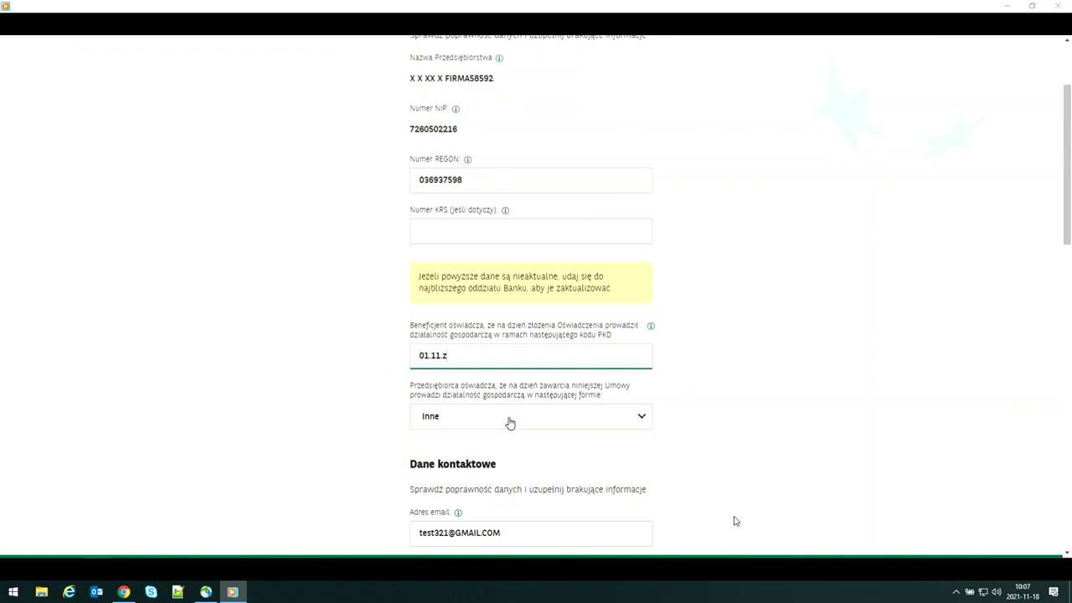
left_click(632, 417)
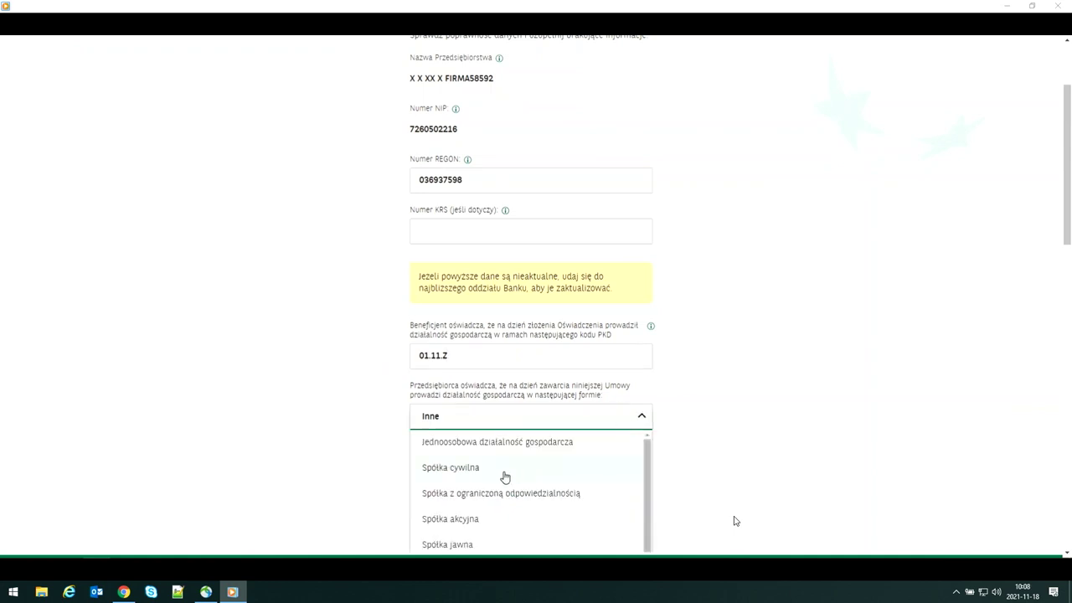
left_click(497, 477)
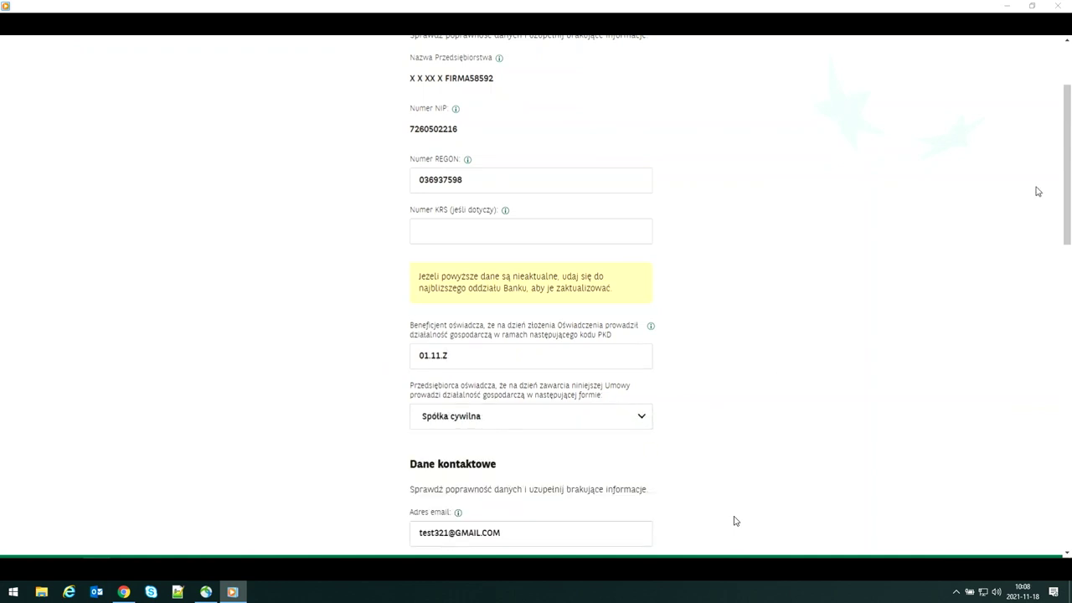
Step: Review the contact and correspondence details, and expand and collapse the explanation of the COVID-19 compliance declaration
left_click_drag(1067, 195, 1064, 255)
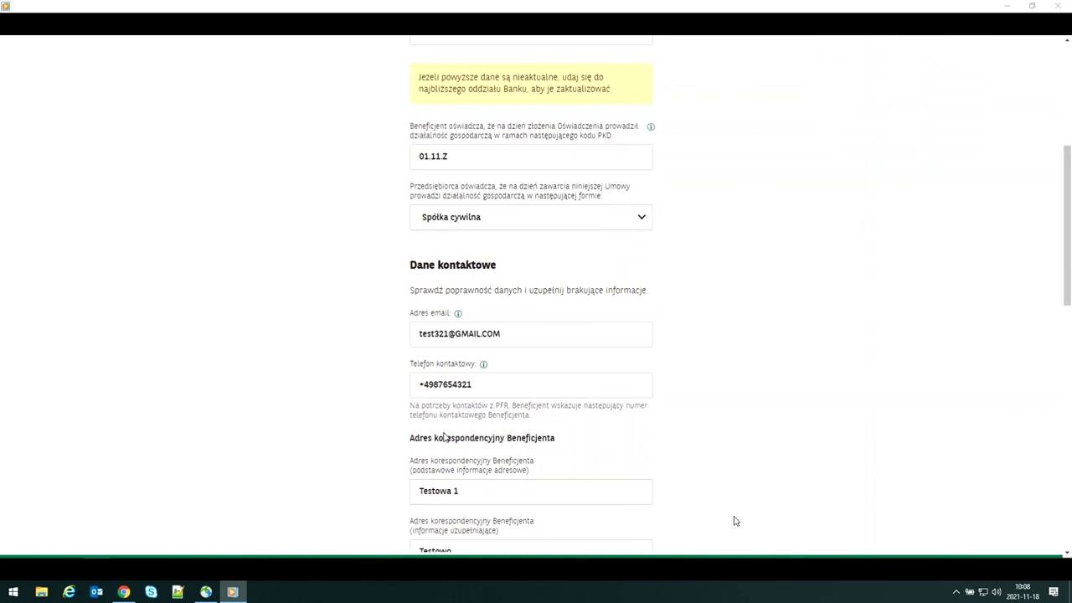
left_click_drag(1067, 239, 1050, 306)
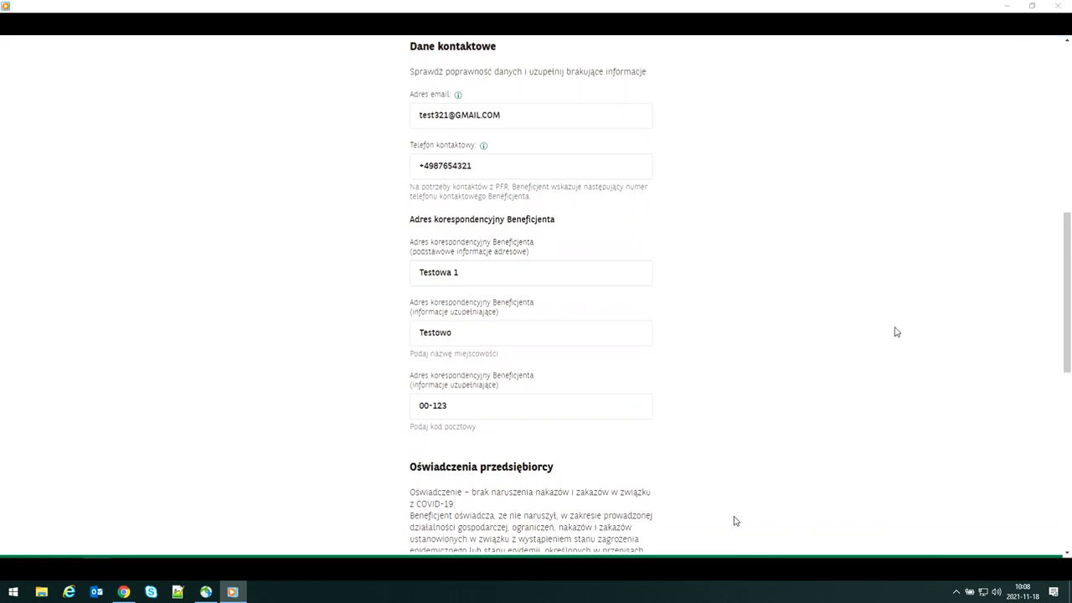
left_click_drag(1065, 293, 1053, 347)
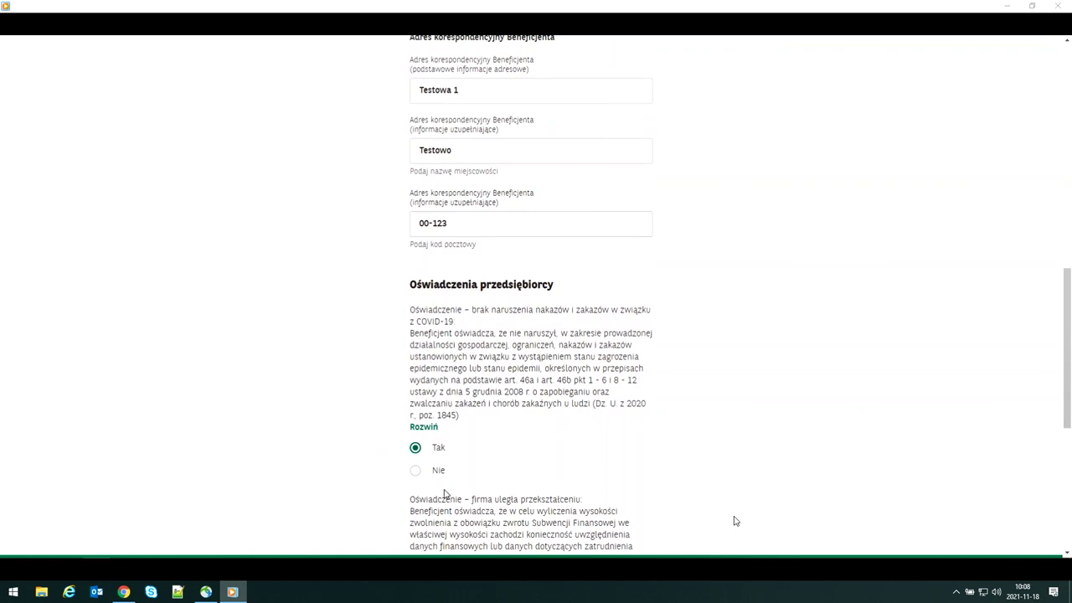
left_click(419, 426)
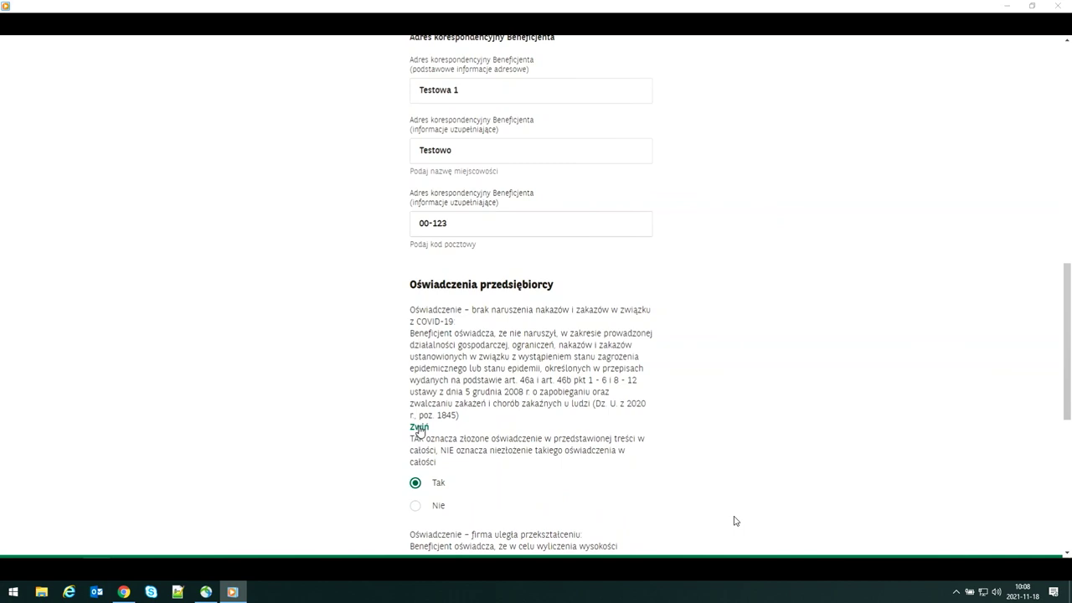
left_click(420, 427)
Step: Check the company transformation and multi-branch enterprise declarations, leaving both at Nie, and continue to the Kalkulacja stage
left_click_drag(1064, 350, 1059, 476)
left_click(415, 257)
left_click(588, 527)
left_click_drag(1064, 379, 1064, 432)
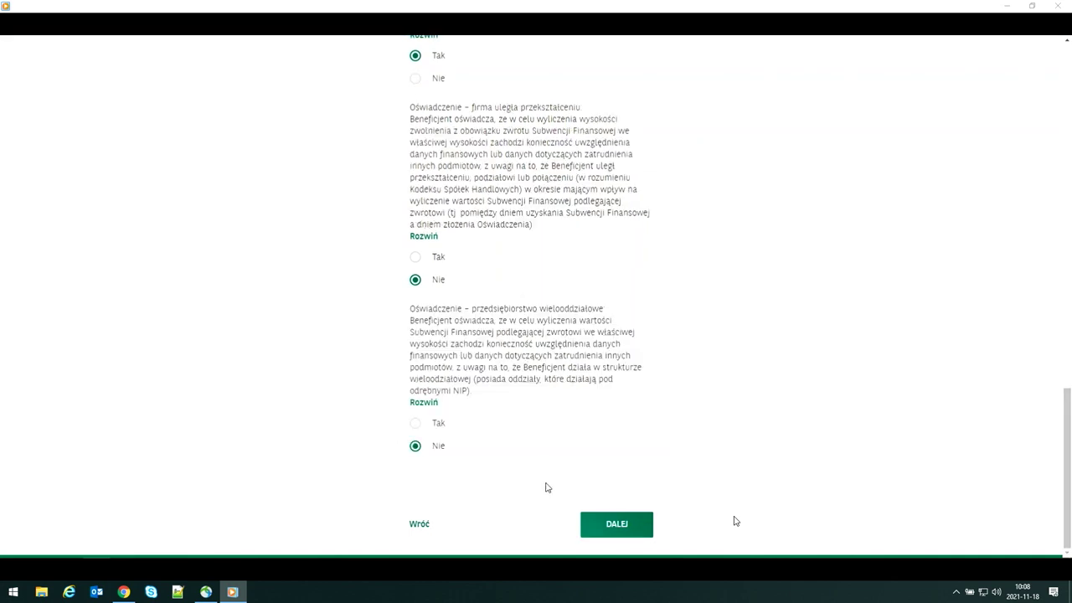
left_click(618, 535)
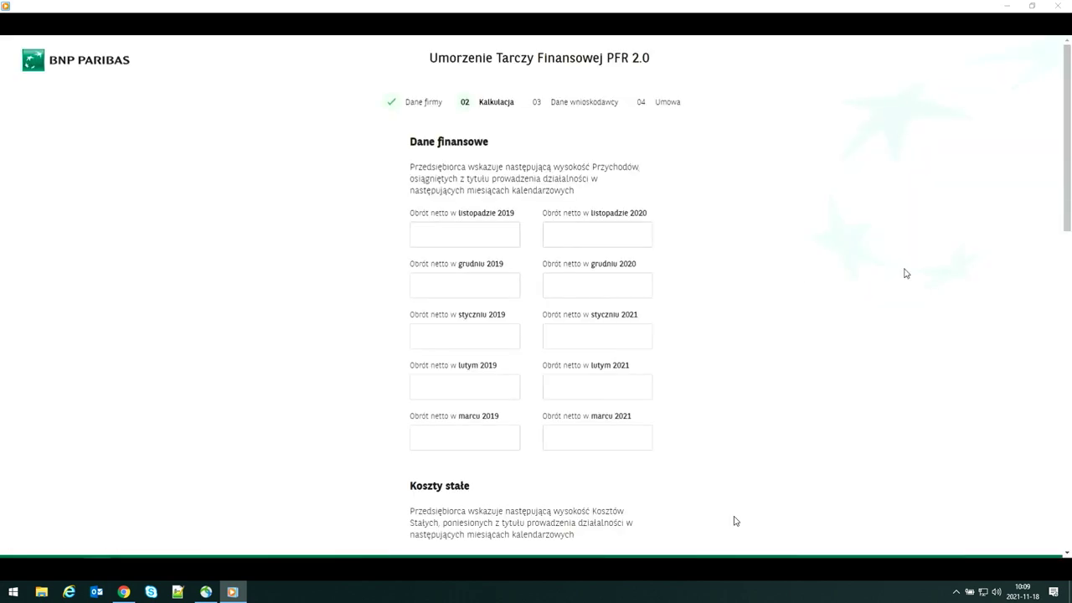
Step: Enter net turnover of 234 999 for November 2019, 3 454 for November 2020, -23 454 for December 2019 and -34 565 for December 2020
scroll(734, 521, "down", 1)
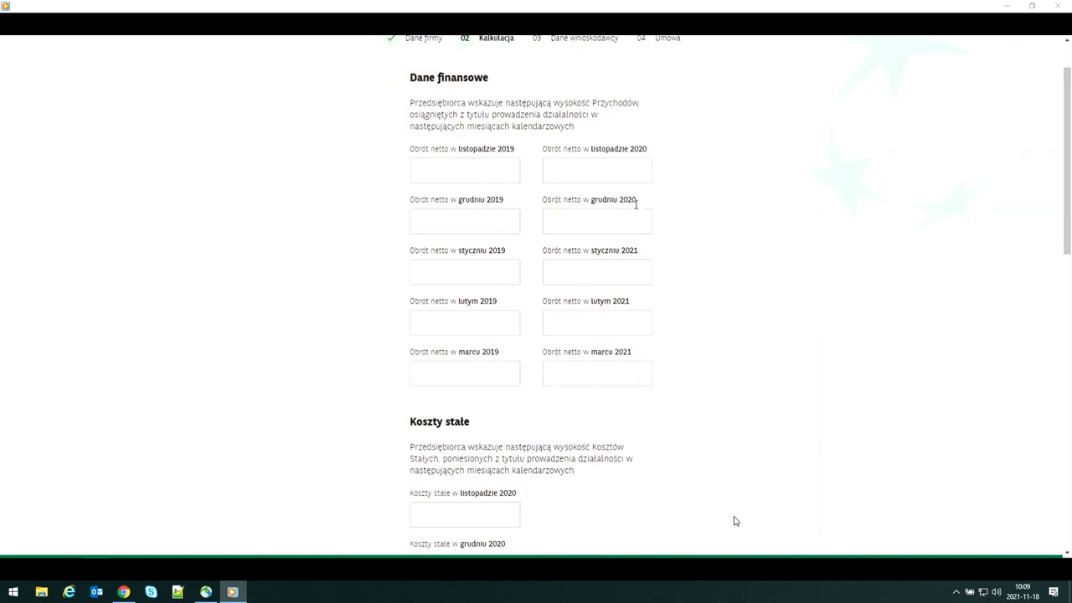
left_click(455, 166)
type("234999")
key("Tab")
type("3454")
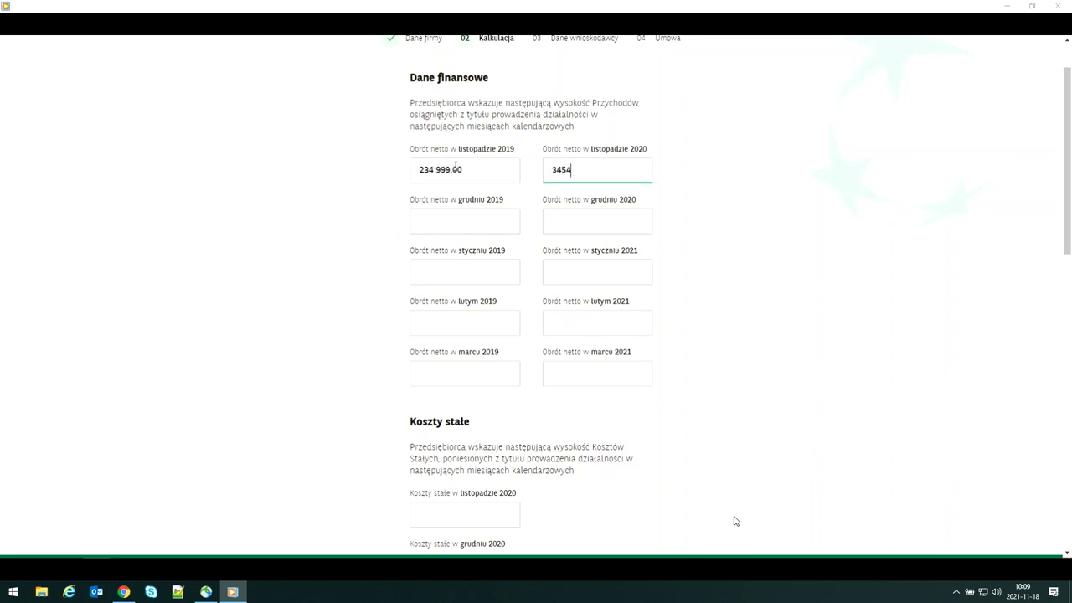
key("Tab")
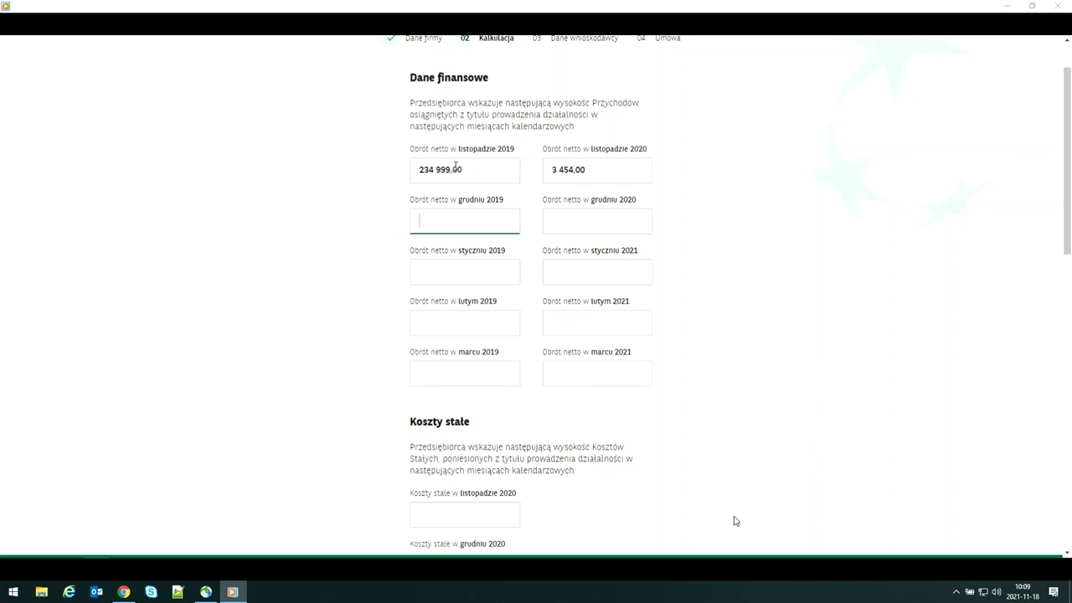
type("-23454")
key("Tab")
type("-34 565")
Step: Enter net turnover of 4 567 for January 2019, 34 562 for January 2021, -3 455 for February 2019 and 4 566 for February 2021
key("Tab")
type("4567")
key("Tab")
type("34 562")
key("Tab")
type("-3 455")
key("Tab")
type("4566")
Step: Enter net turnover of -34 556 for March 2019 and -3456 for March 2021
key("Tab")
type("-34556")
key("Tab")
type("-3456")
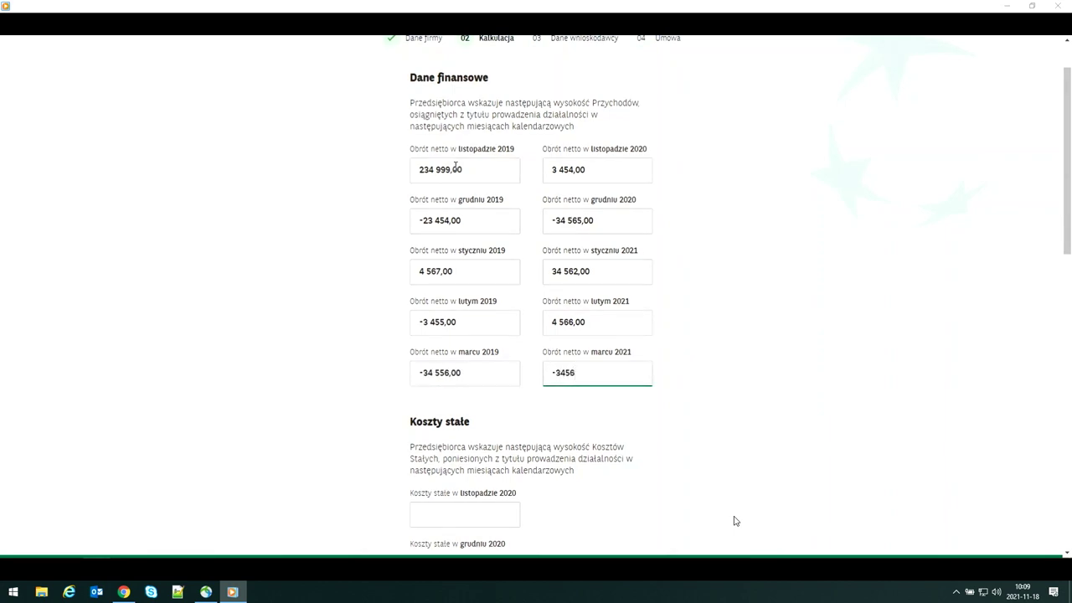